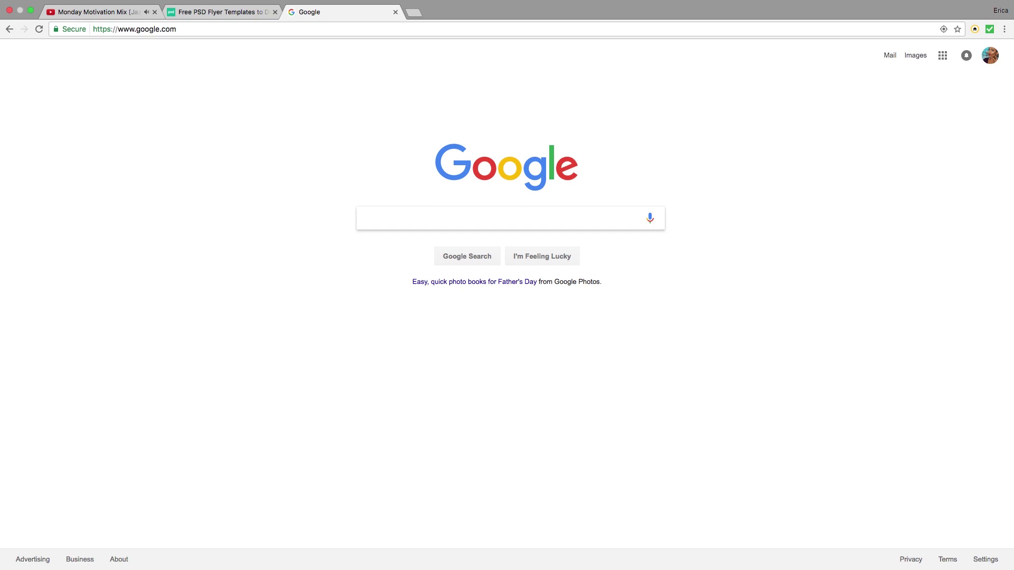
Step: Search Google for 'free psd flyer templates free' and skim the results
text(free pdf)
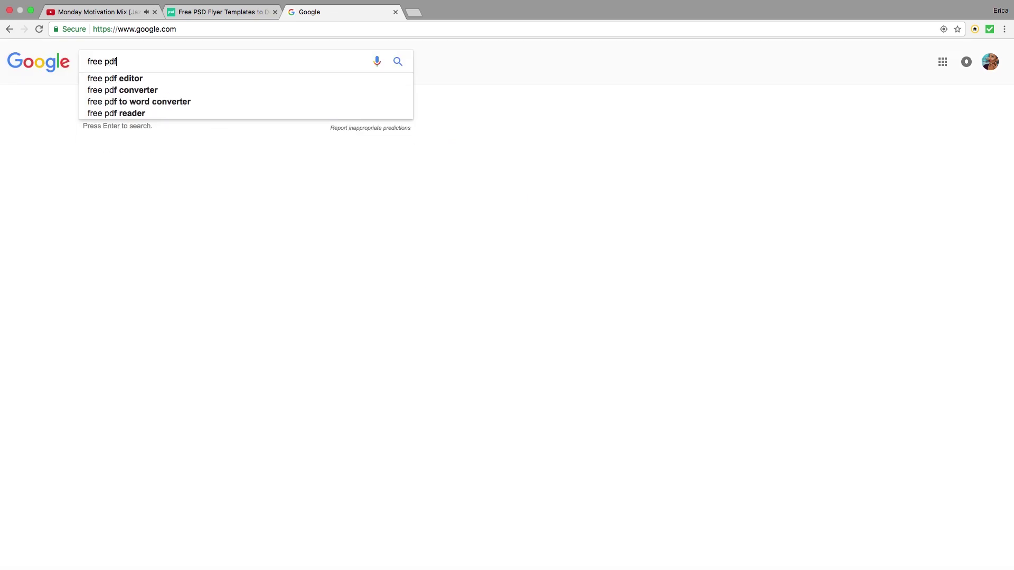
key(BackSpace)
key(BackSpace)
text(s)
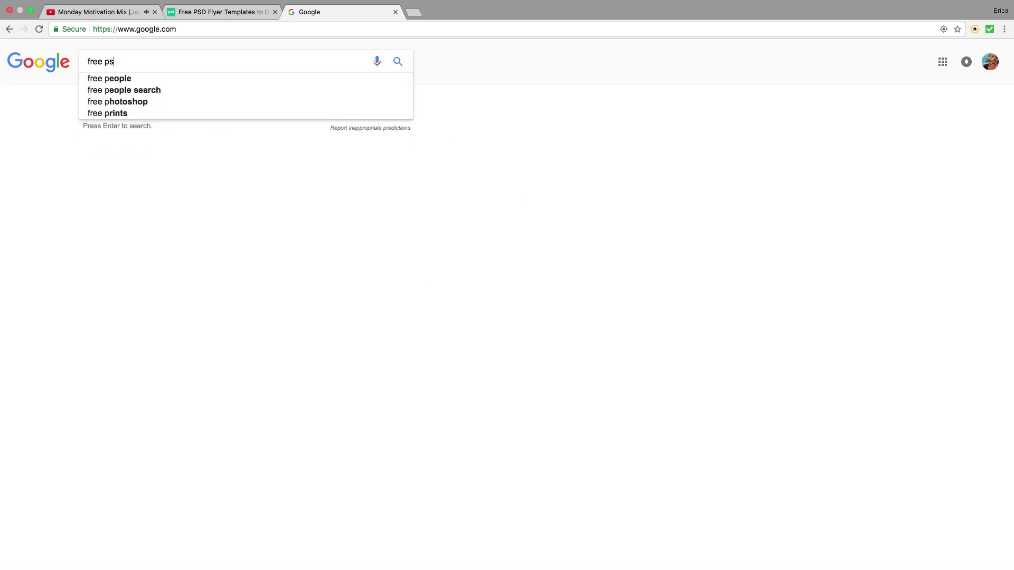
text(d flyer temp)
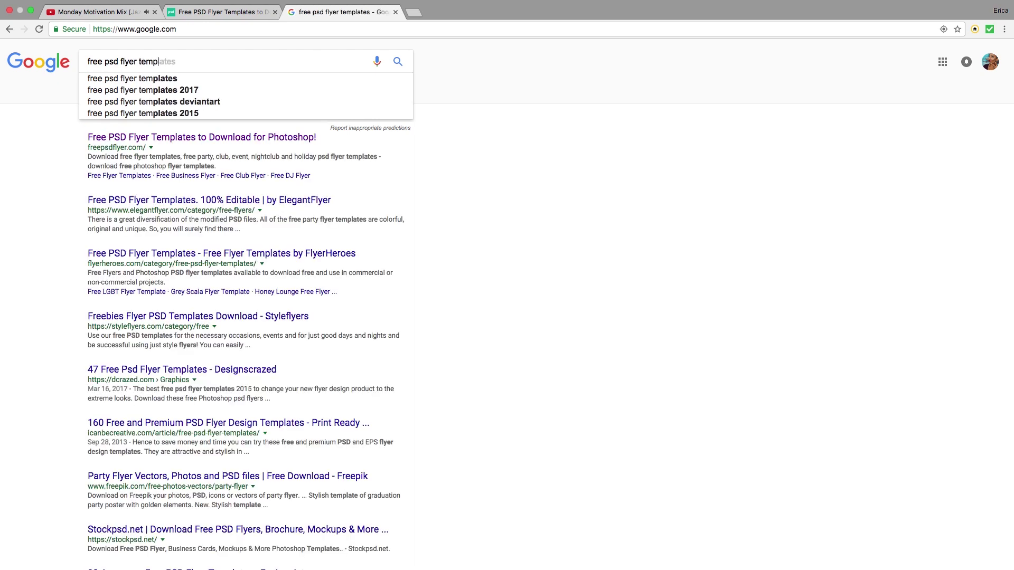
text(lates free)
key(Return)
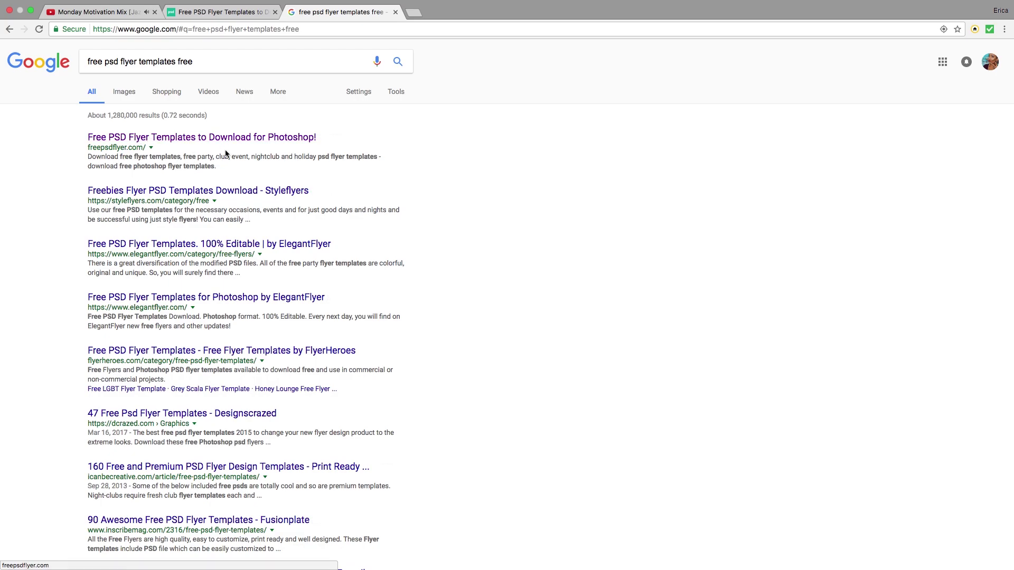
scroll(238, 197, down, 5)
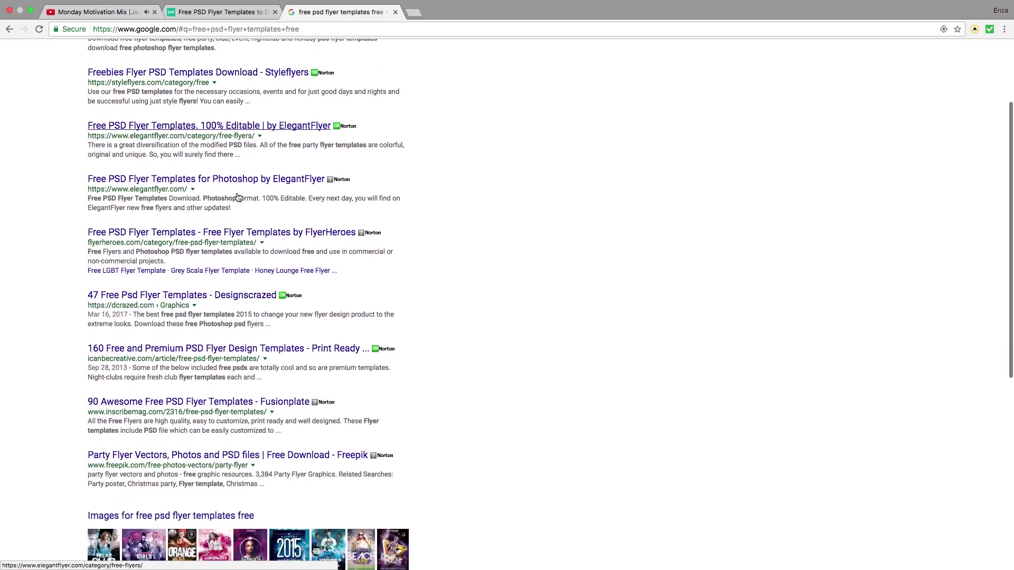
scroll(237, 197, up, 6)
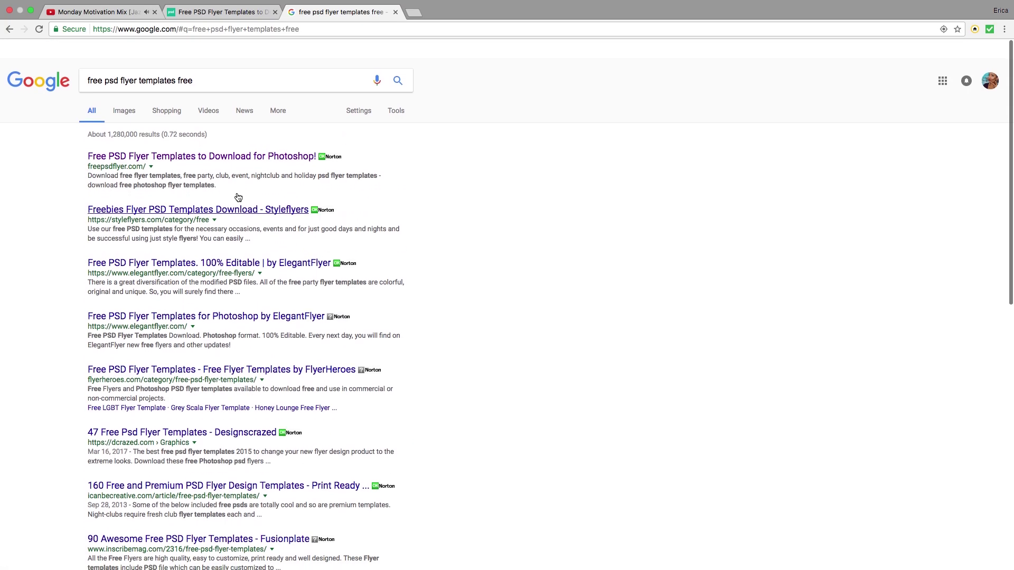
Step: Open freepsdflyer.com, close the duplicate tab, and scroll to the Club X Party template details and fonts
click(240, 138)
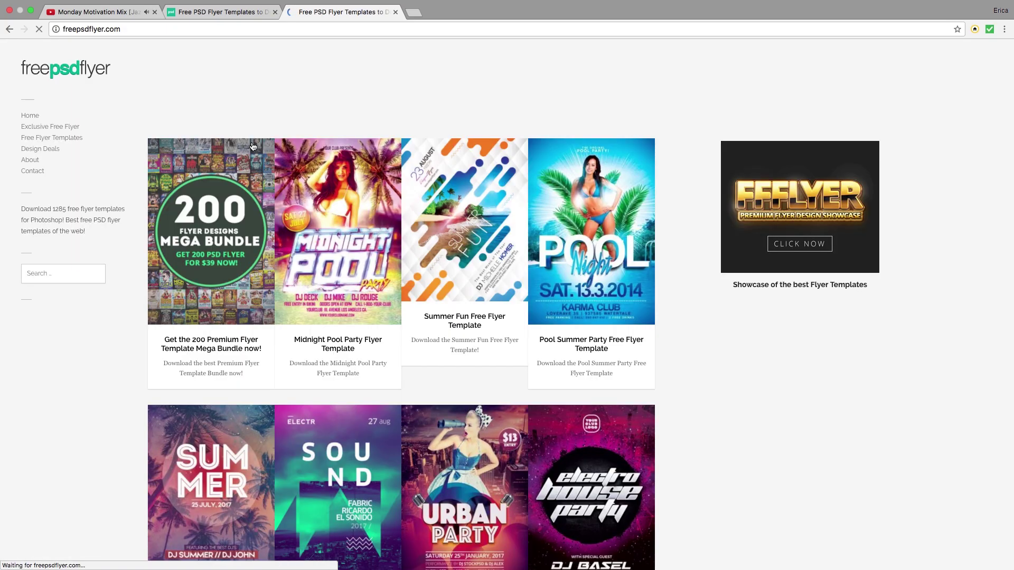
scroll(573, 268, down, 10)
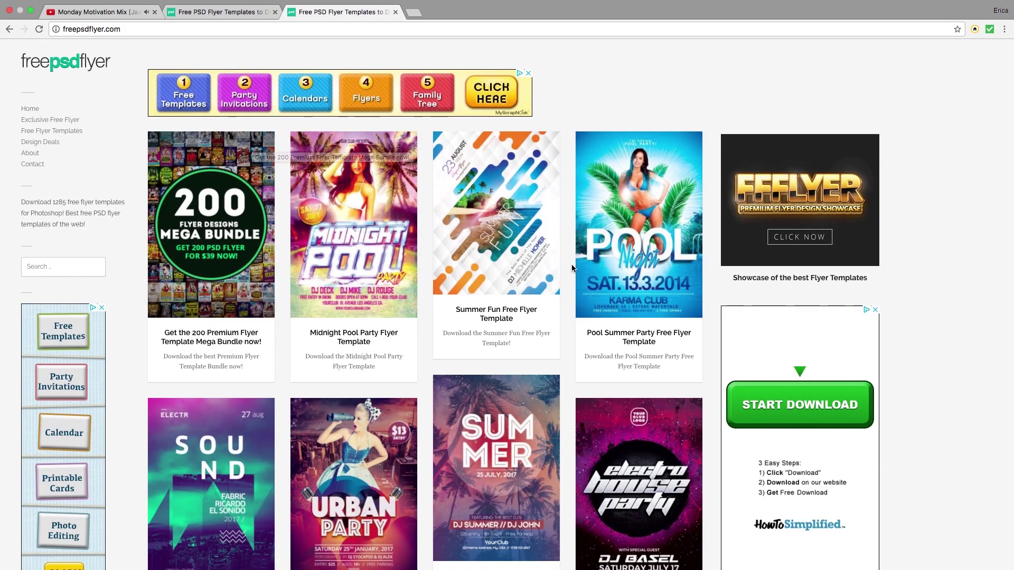
scroll(572, 268, down, 10)
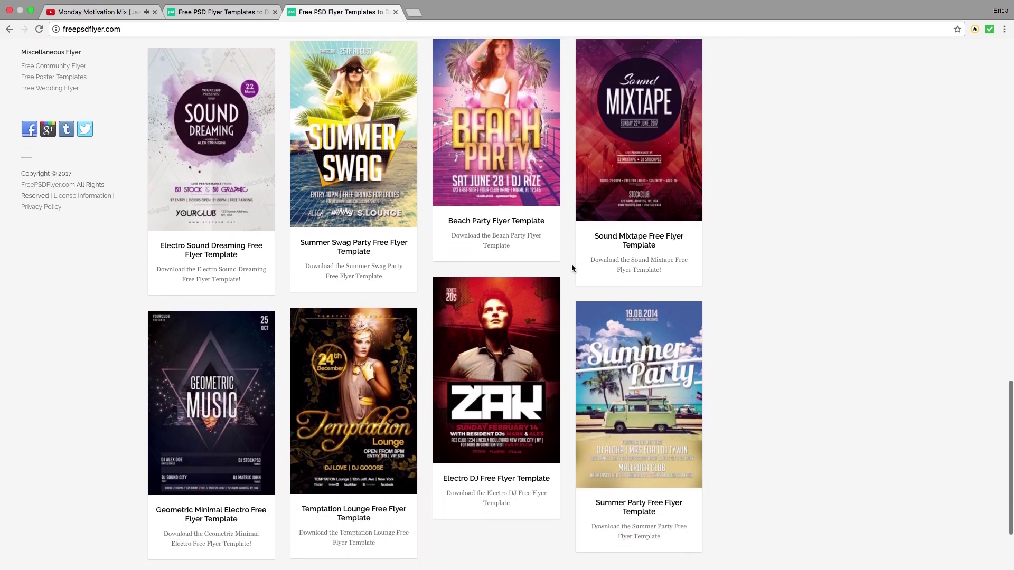
scroll(572, 269, up, 2)
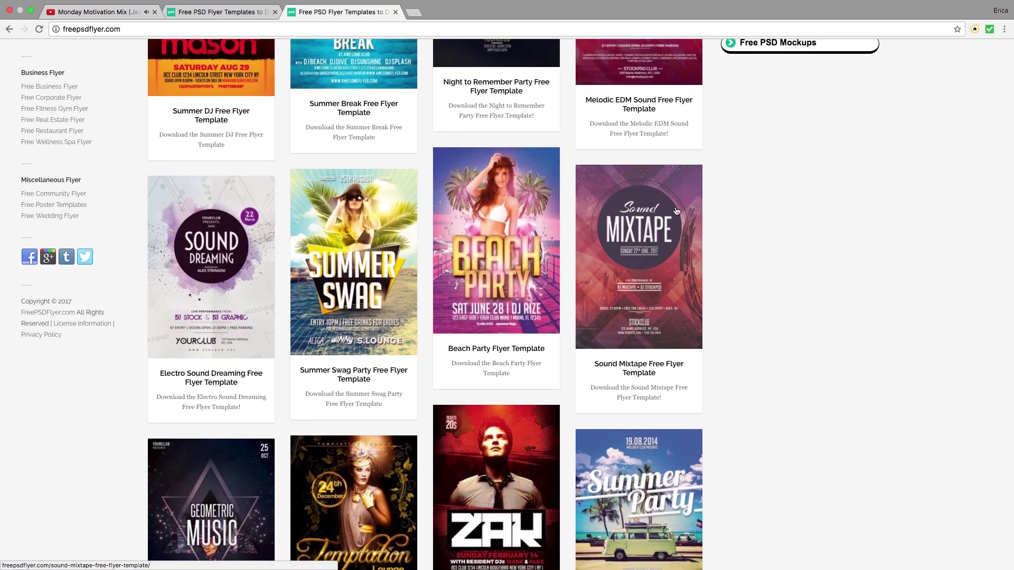
key(super+w)
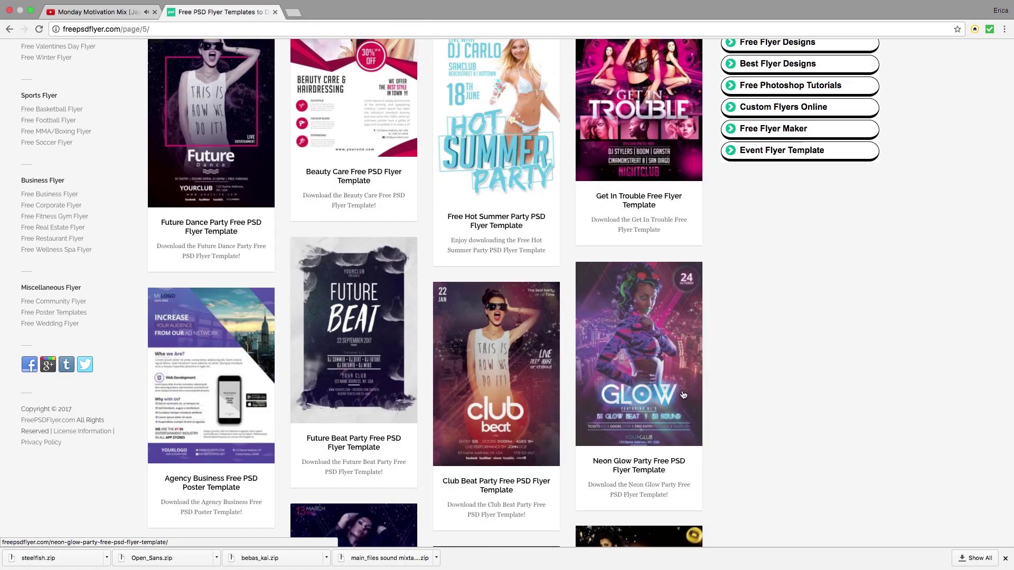
scroll(714, 389, down, 5)
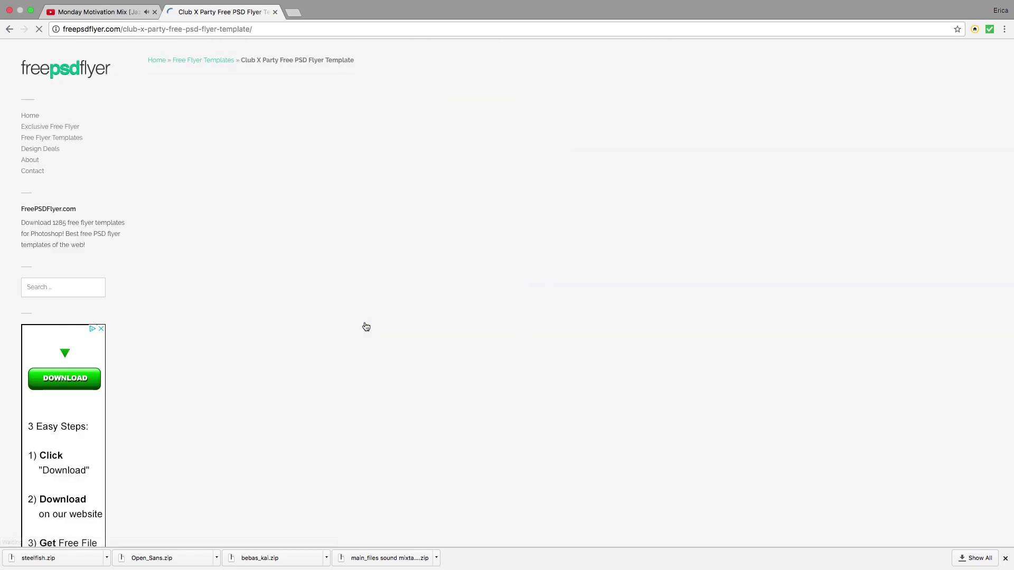
scroll(656, 377, down, 15)
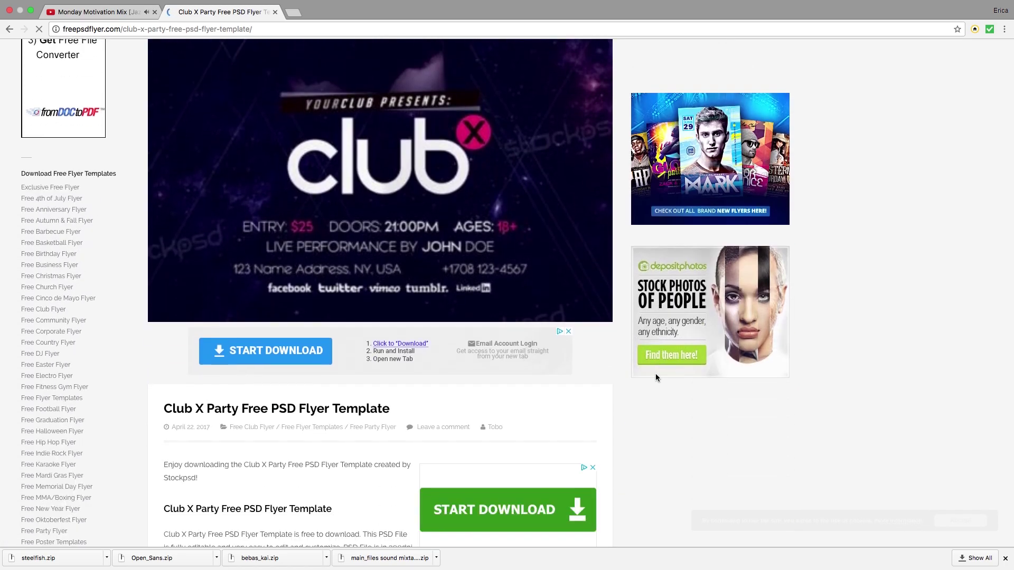
scroll(654, 373, down, 7)
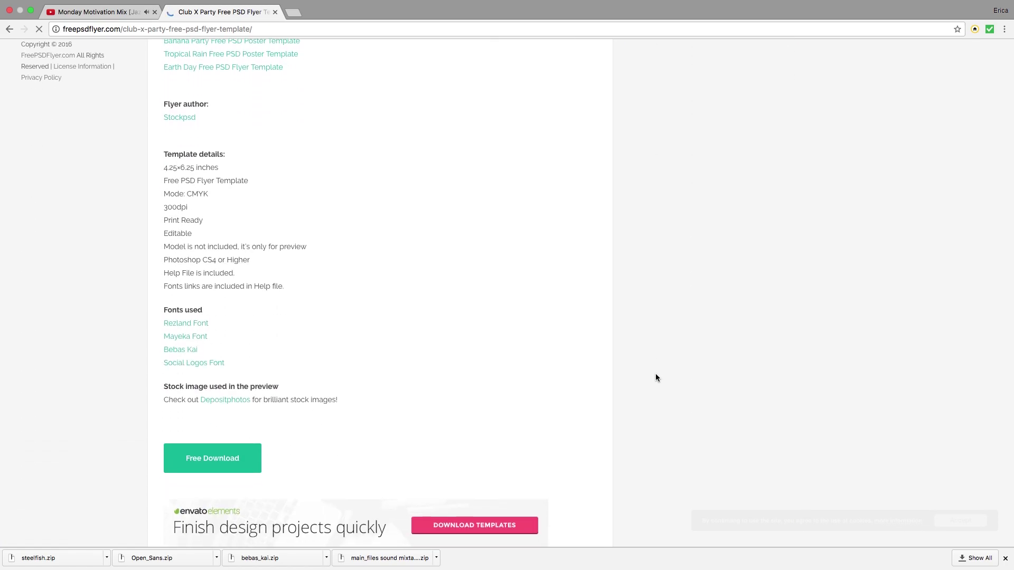
Step: Go to the Club X download on stockpsd.net and unlock it with the Google+ button
click(230, 426)
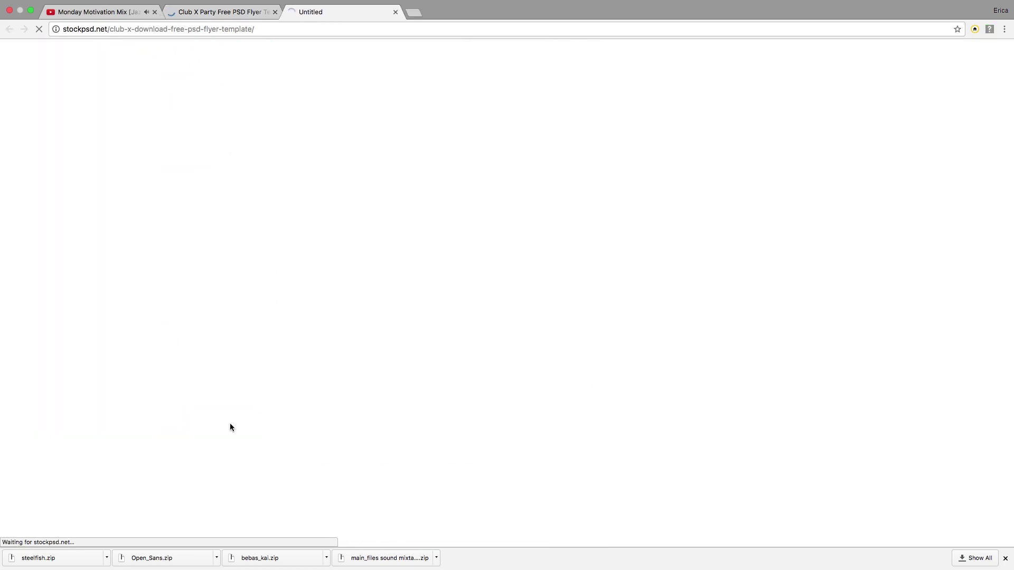
scroll(230, 425, down, 10)
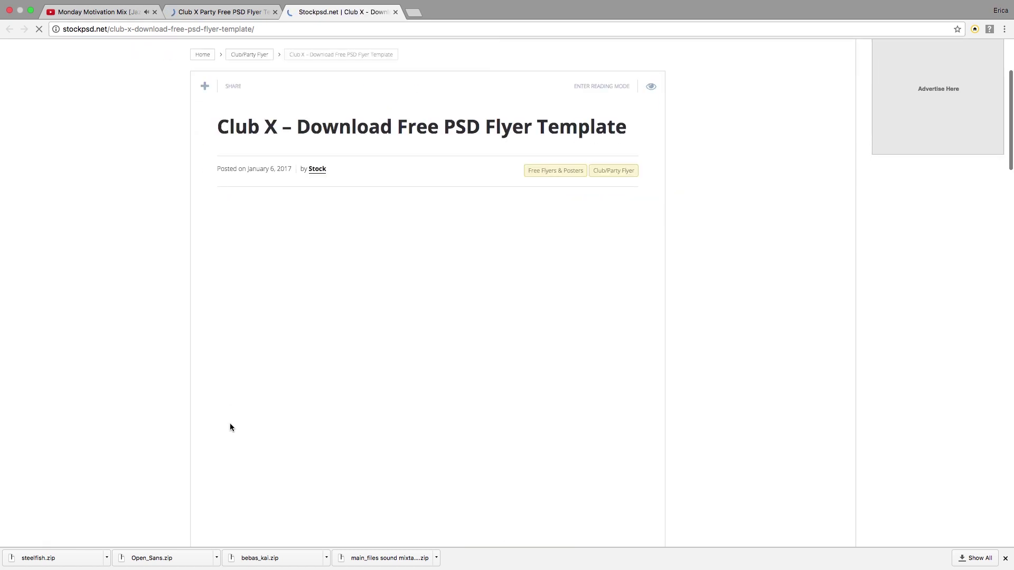
scroll(231, 426, down, 15)
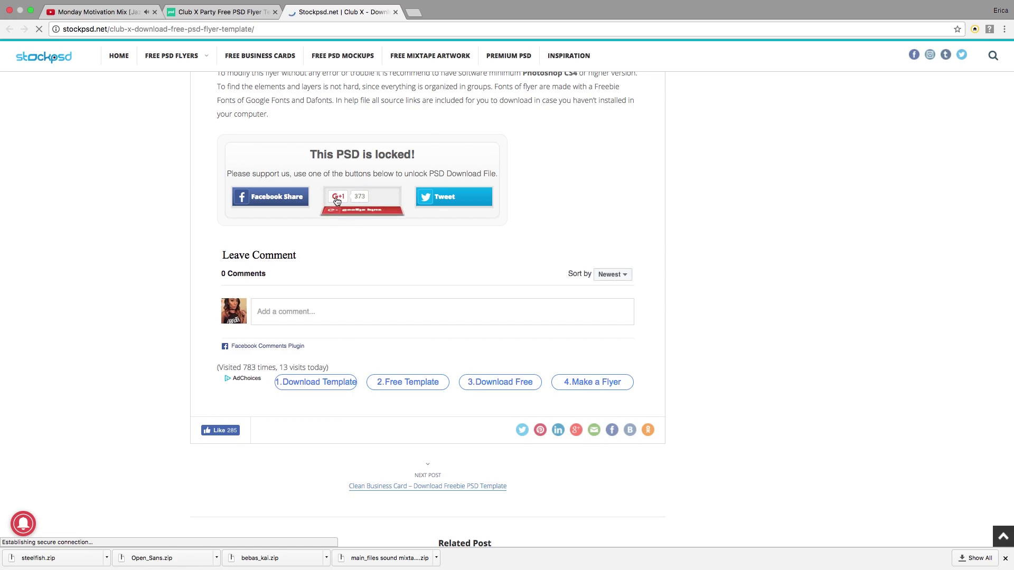
click(336, 198)
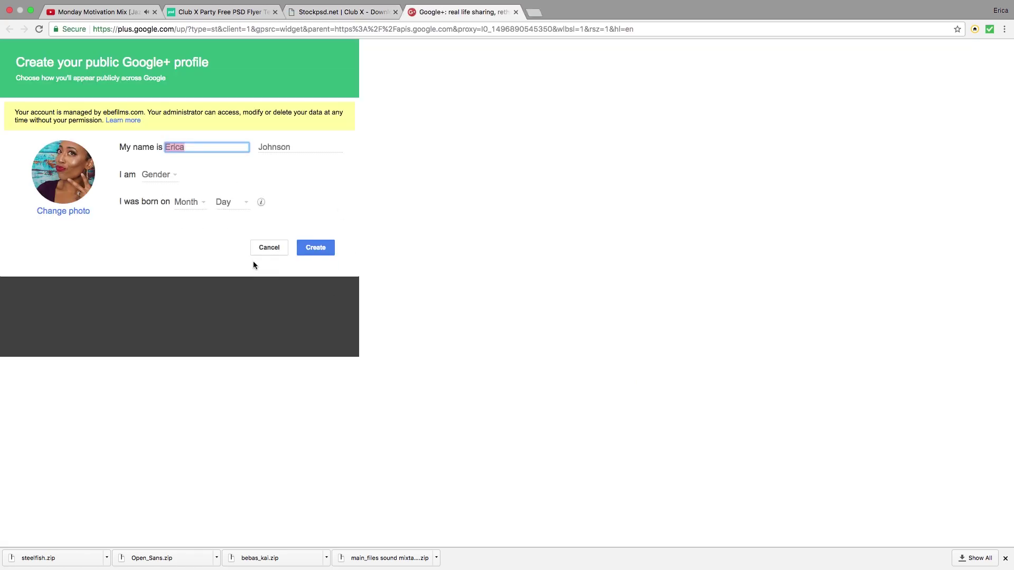
click(269, 247)
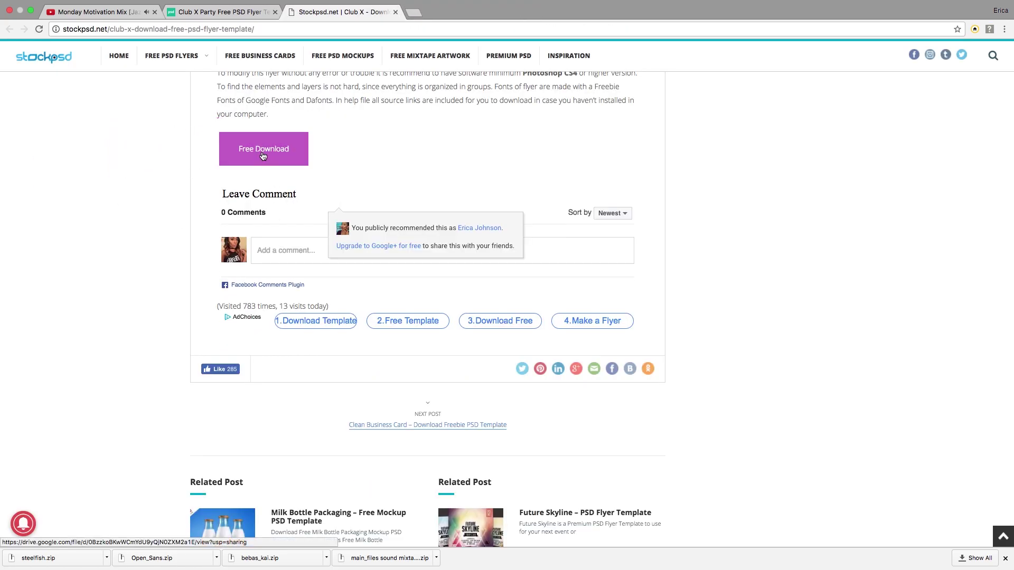
Step: Download main_files club x freebie flyer.zip from Google Drive and return to stockpsd.net
click(263, 153)
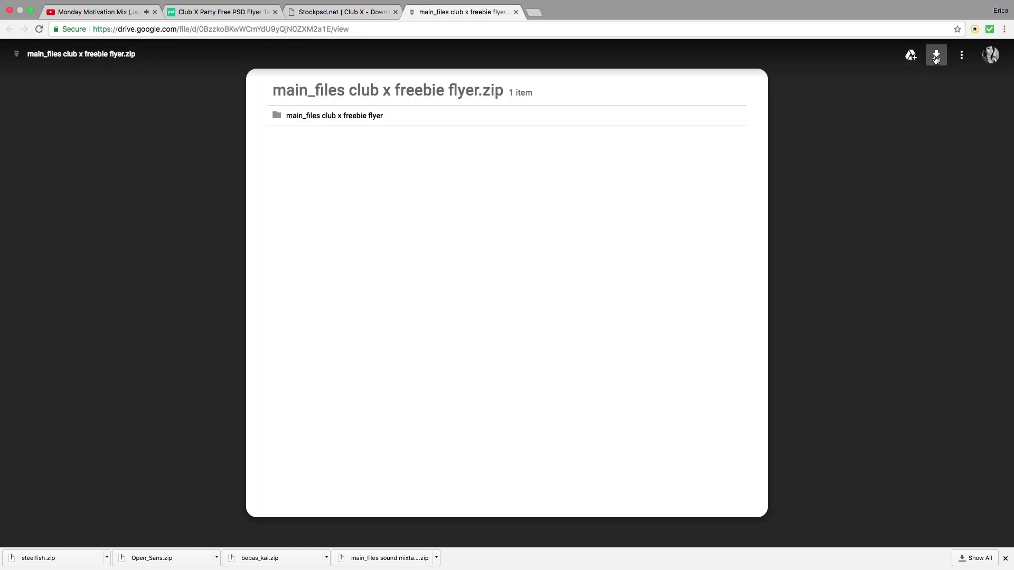
click(936, 55)
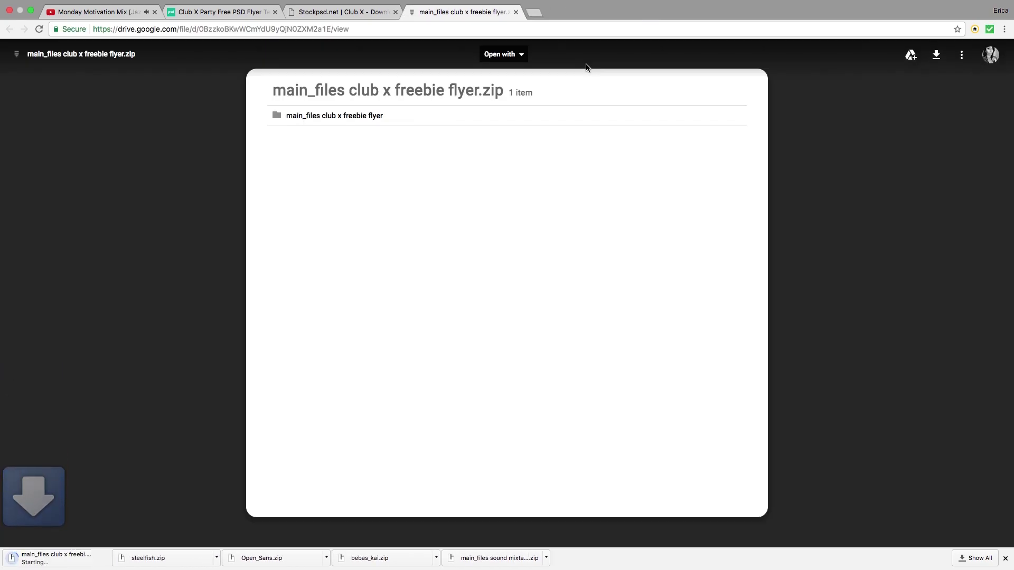
click(516, 12)
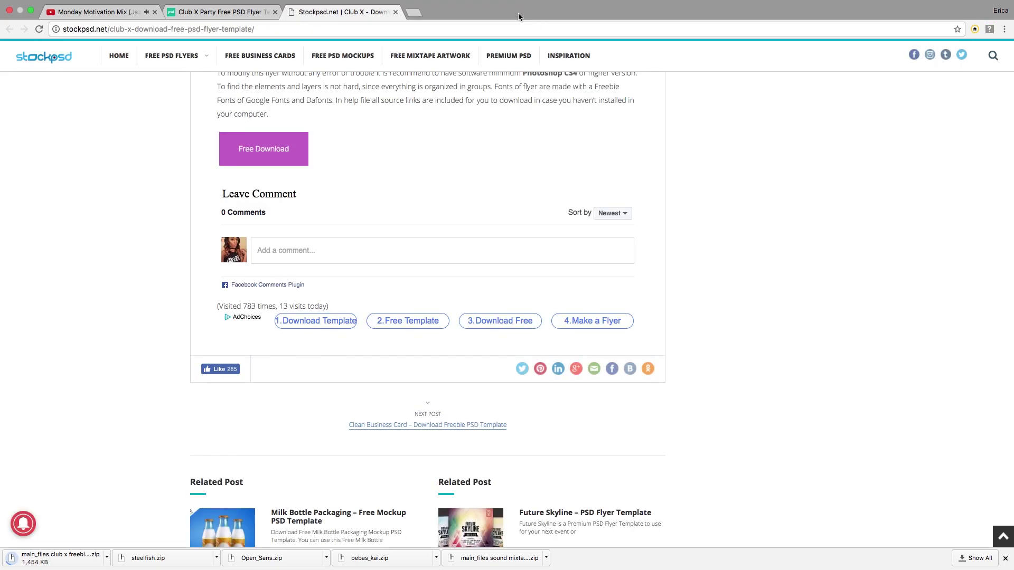
Step: Open the Rez, Mayeka and Social Fonts credit links each in a new tab
scroll(382, 114, up, 10)
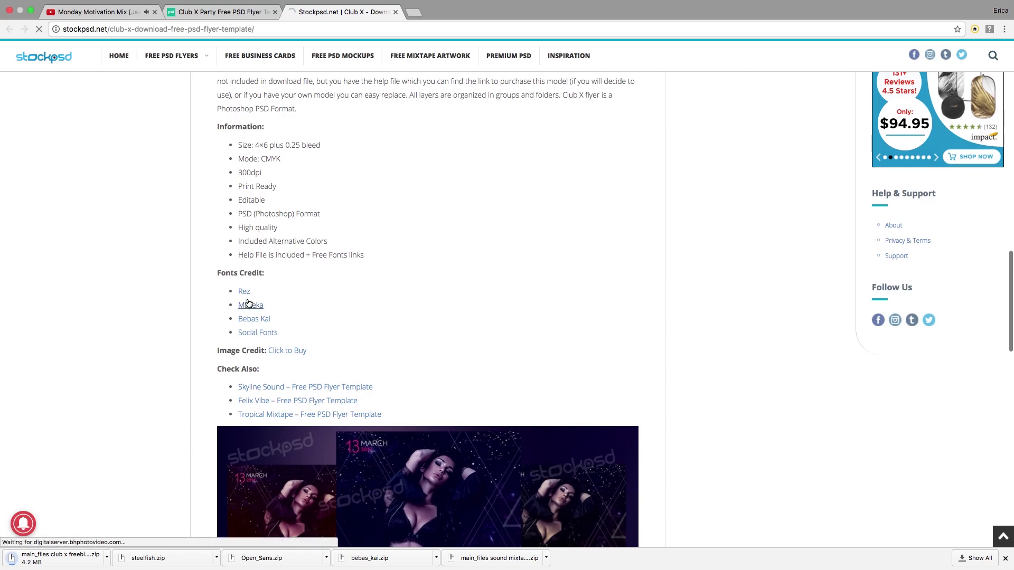
right_click(242, 294)
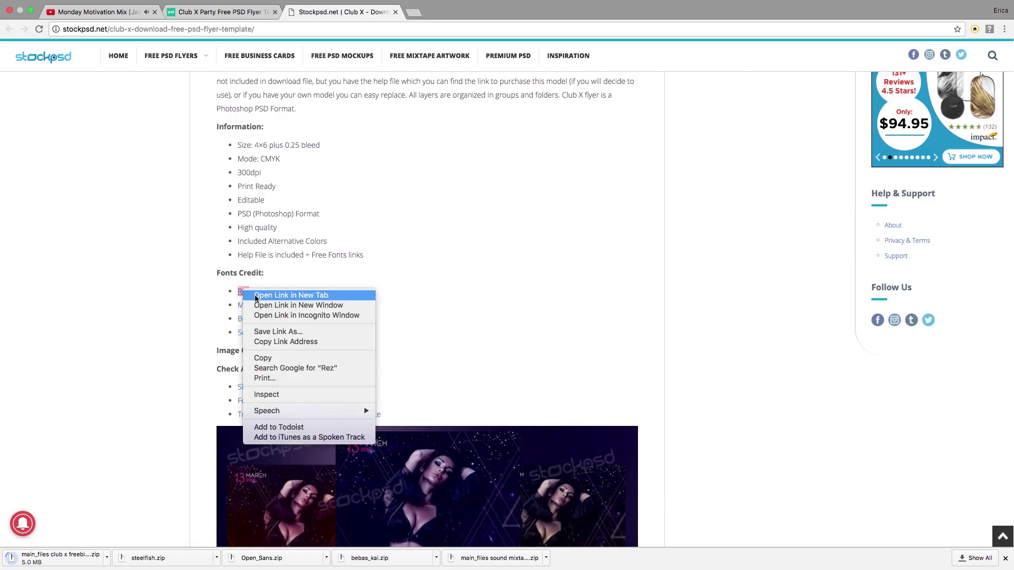
click(257, 298)
right_click(254, 308)
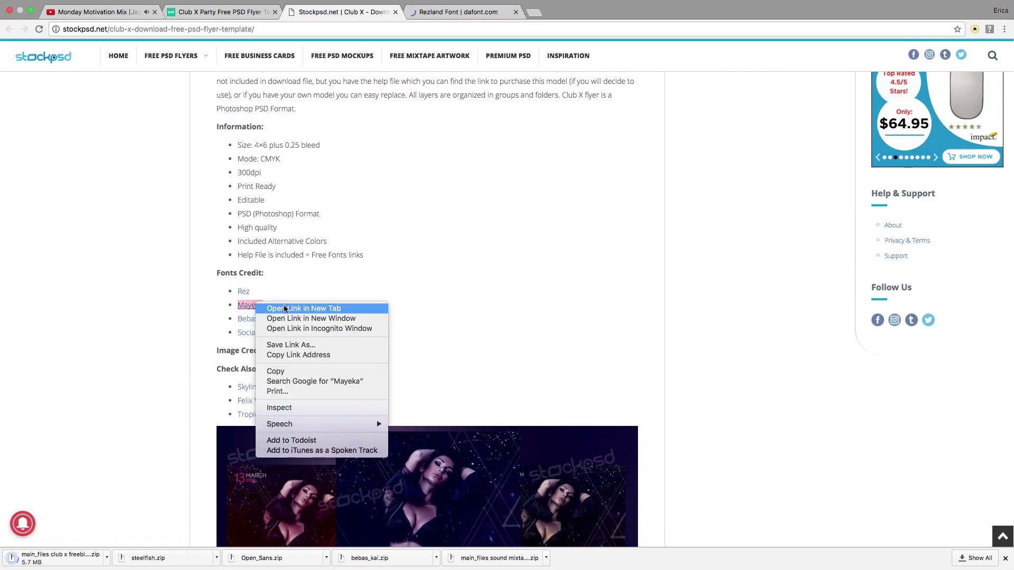
click(284, 309)
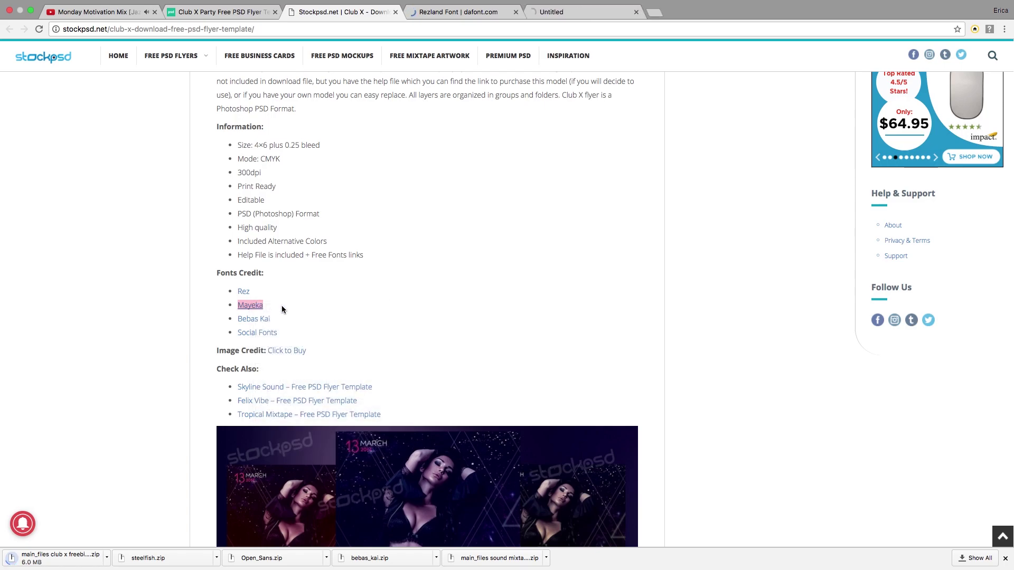
right_click(257, 332)
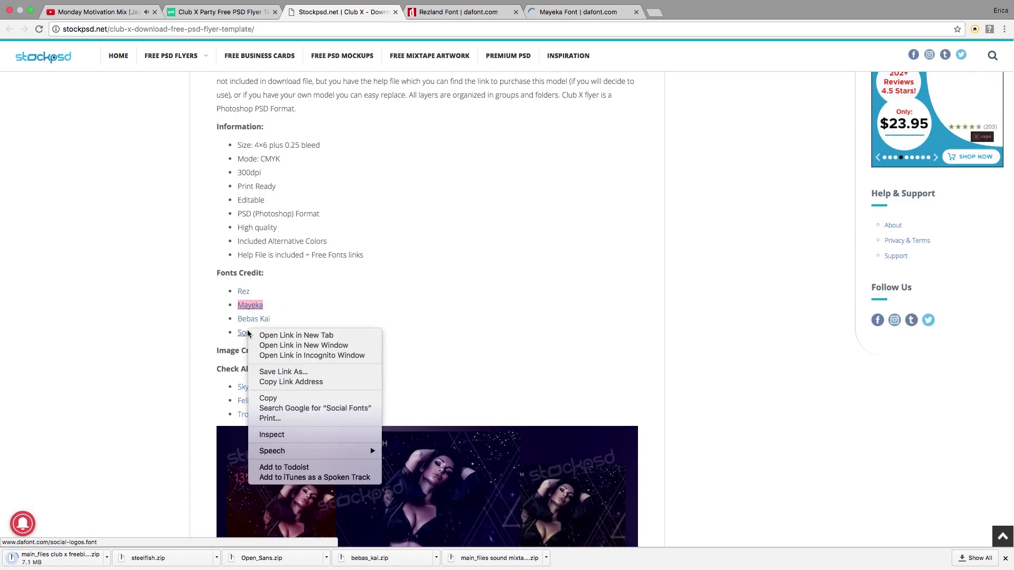
click(276, 337)
Step: Download the Rezland, Mayeka and Social Logos fonts from DaFont, closing each font page
click(459, 12)
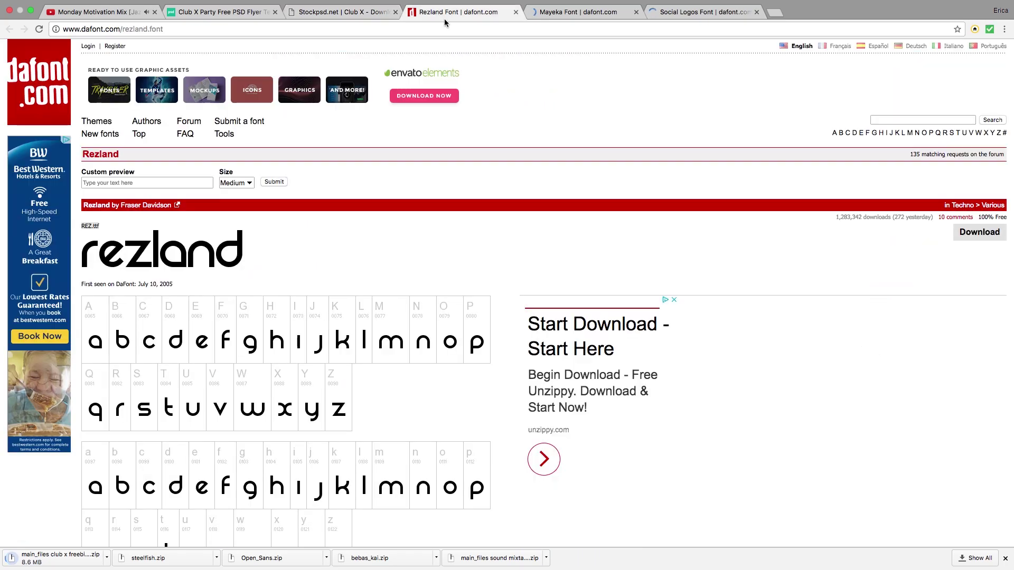
click(979, 231)
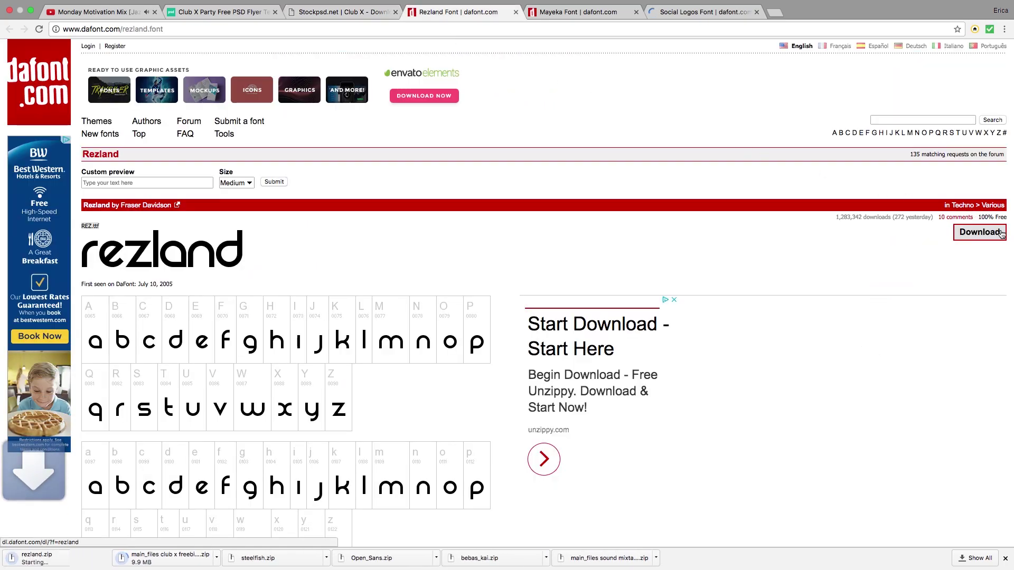
key(super+w)
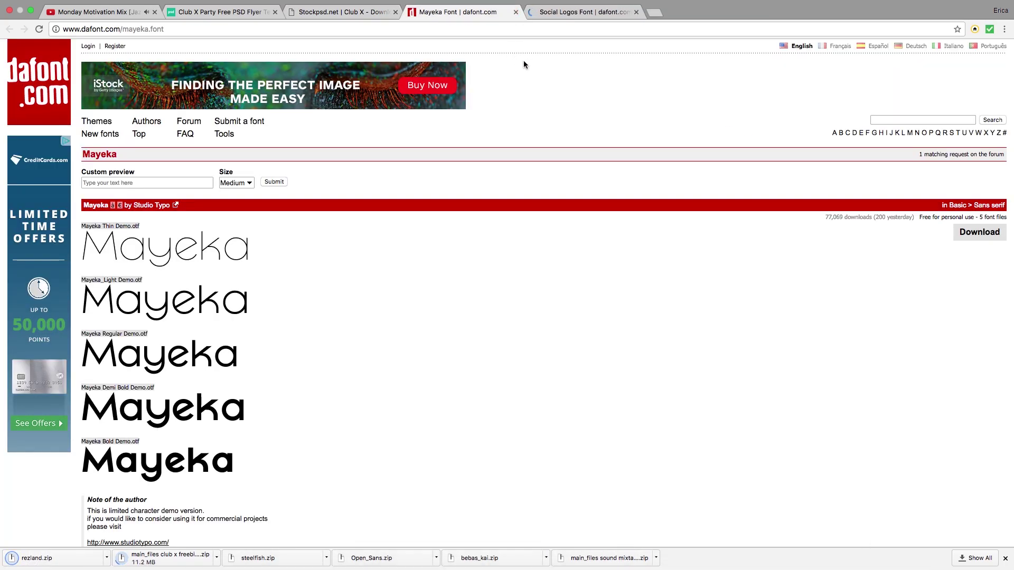
click(974, 235)
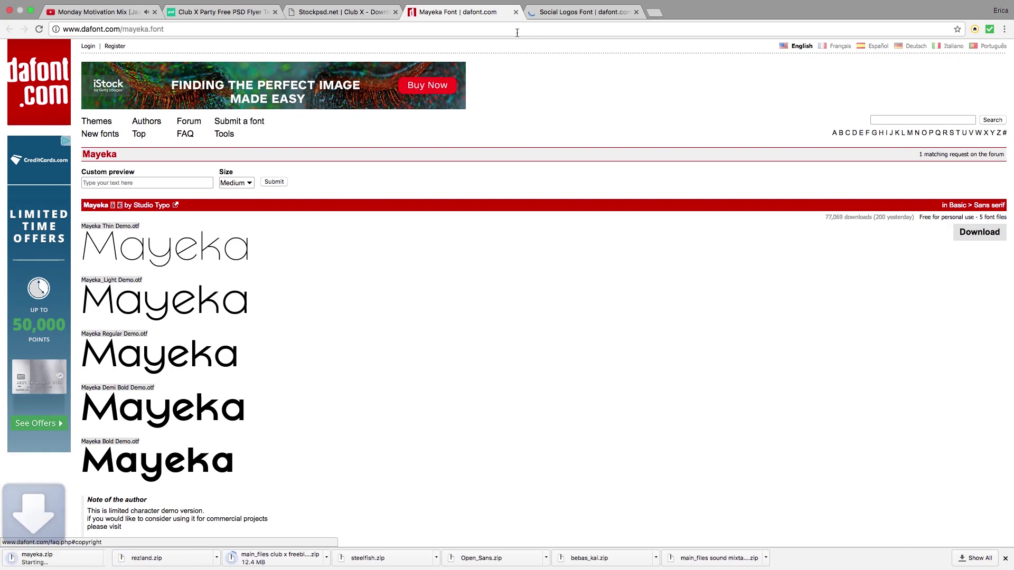
click(517, 12)
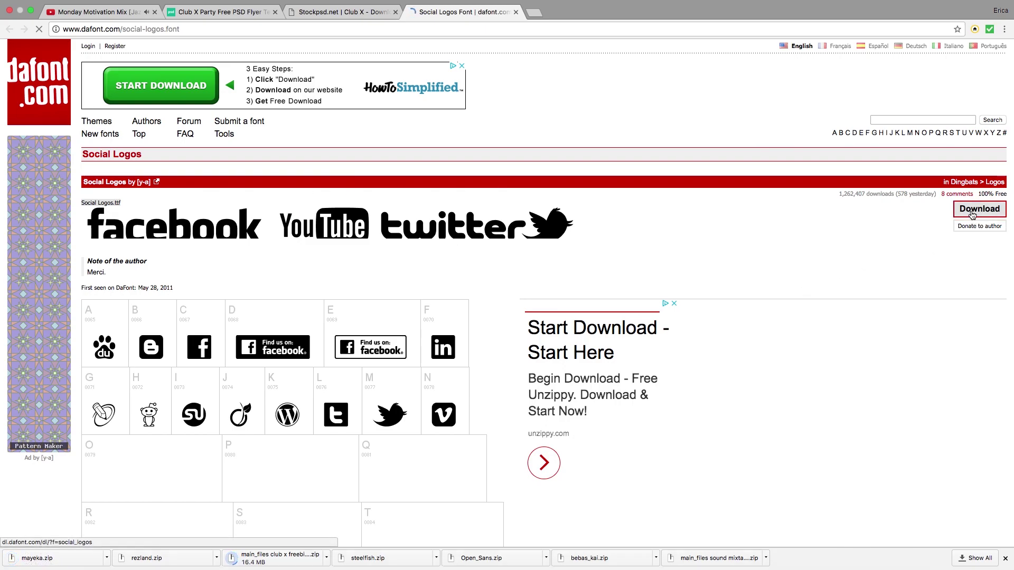
click(979, 209)
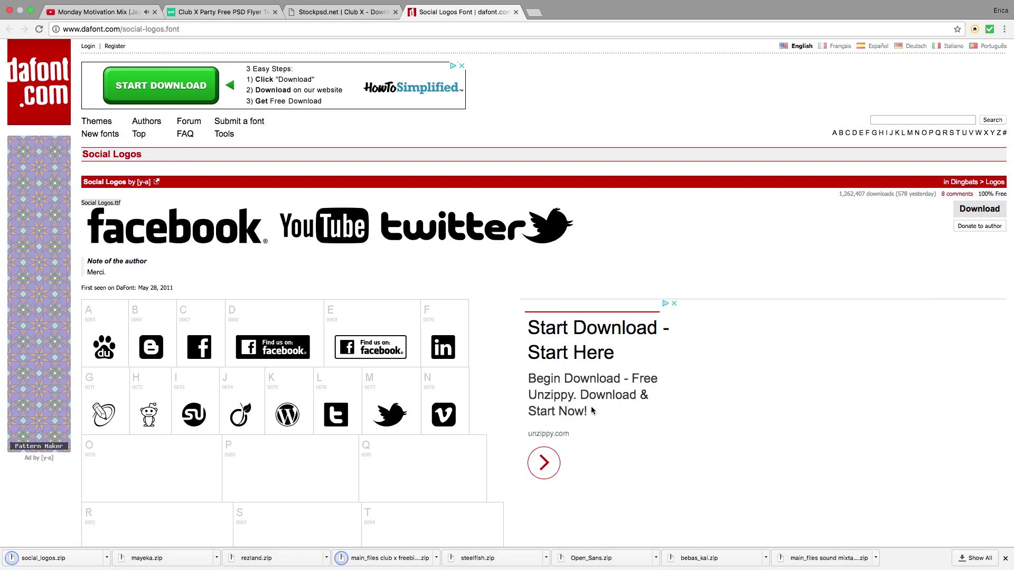
click(516, 12)
Step: Unzip the Club X download and open club x freebie psd flyer template.psd in Photoshop
click(396, 12)
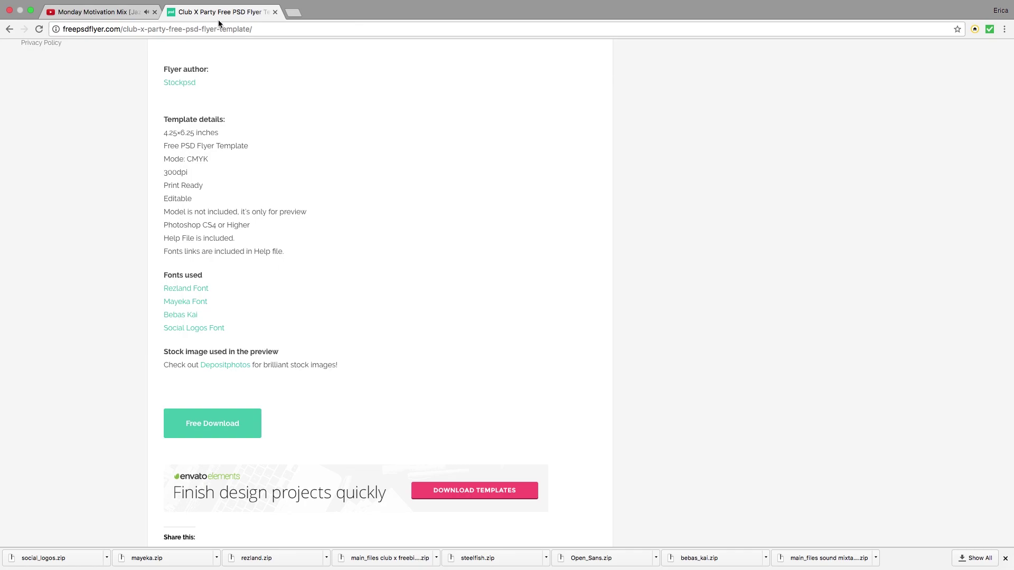
click(274, 12)
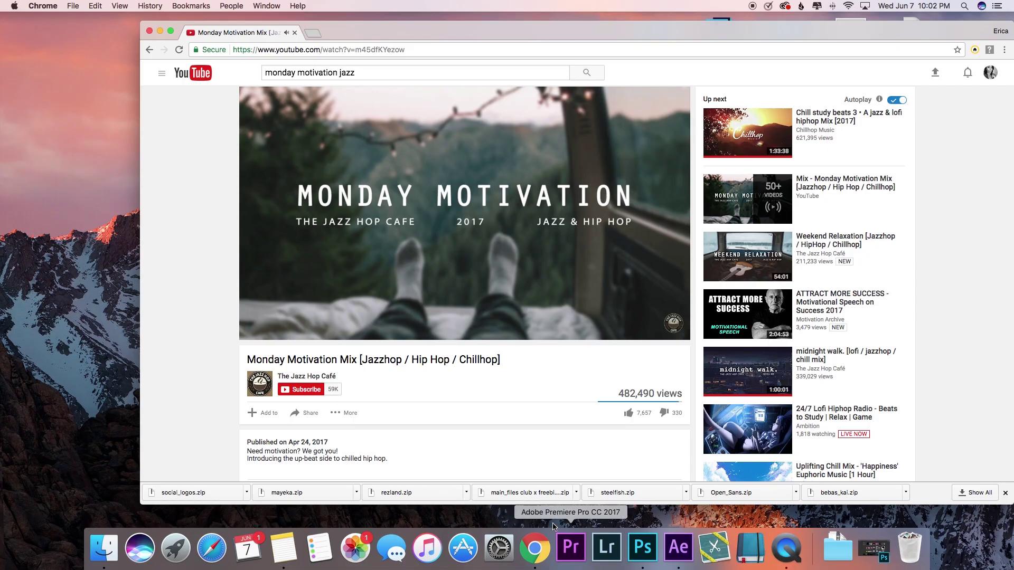
click(542, 497)
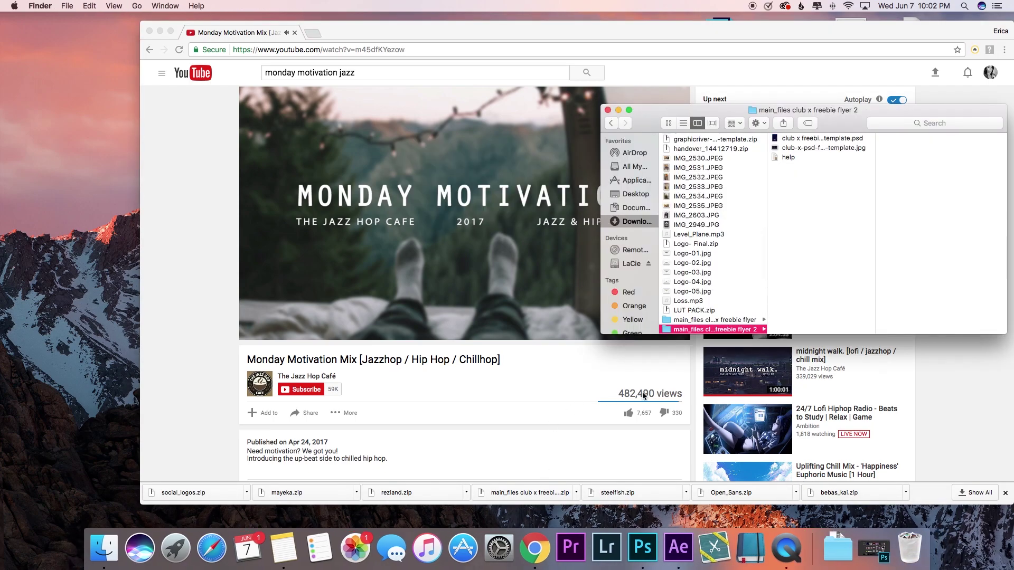
double_click(806, 140)
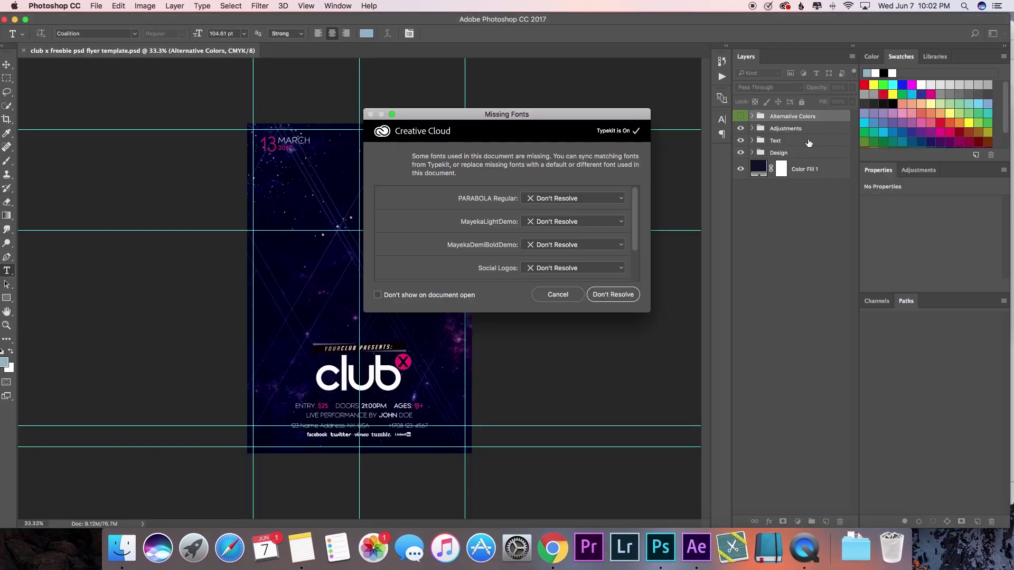
Step: Skip the missing-fonts warning, unzip rezland.zip and install REZ.ttf through Font Book
click(623, 299)
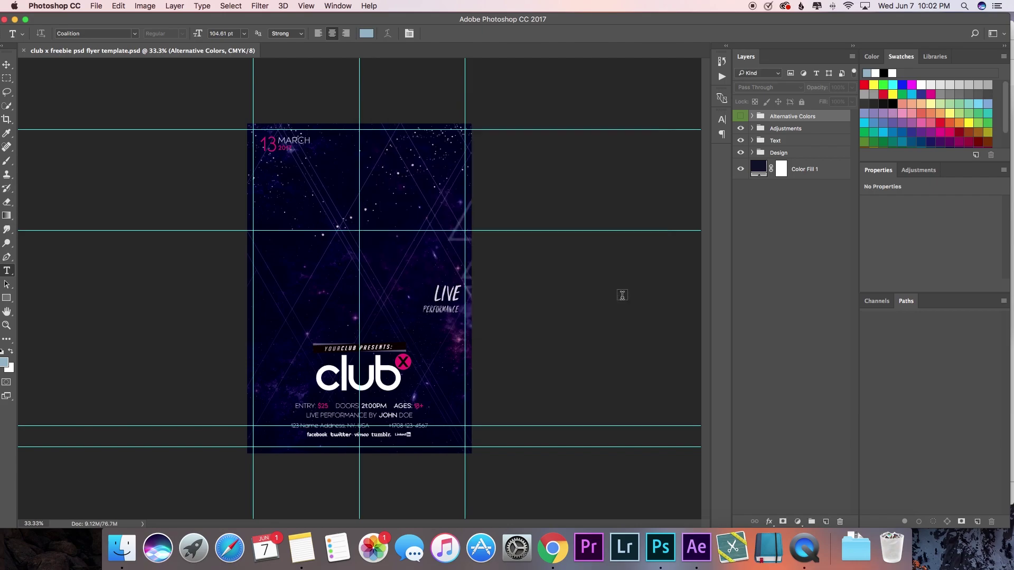
click(559, 562)
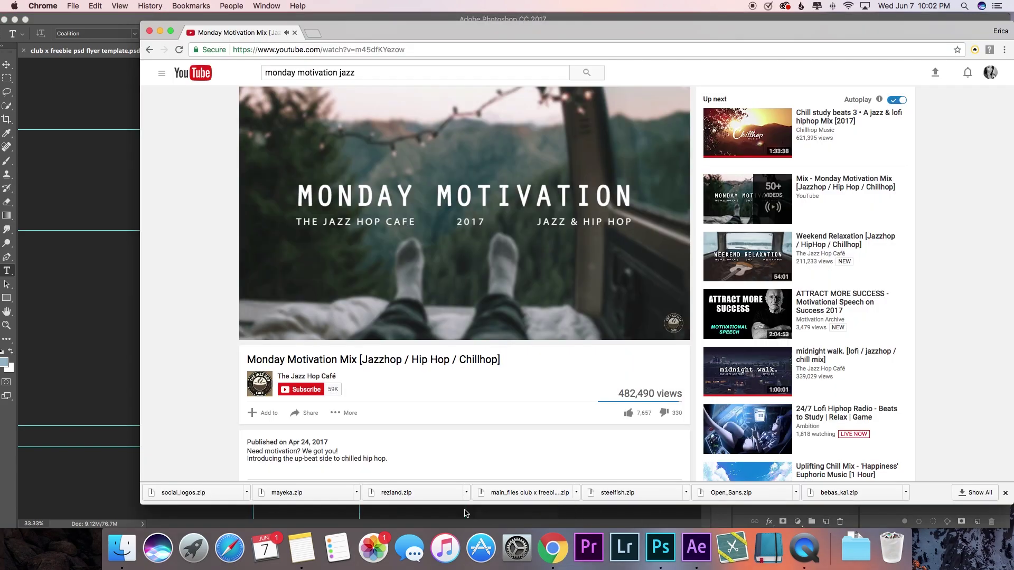
click(423, 487)
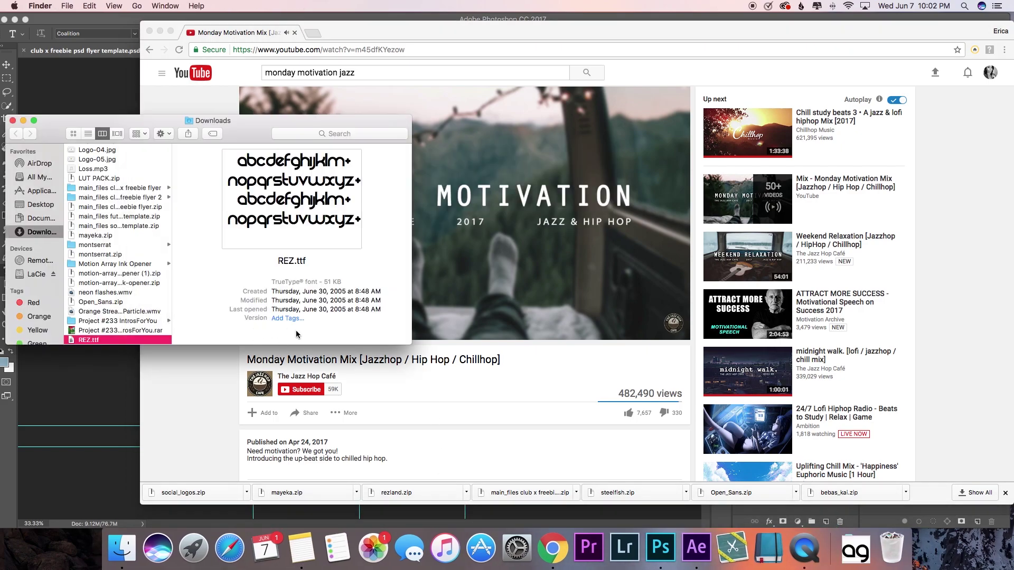
double_click(71, 341)
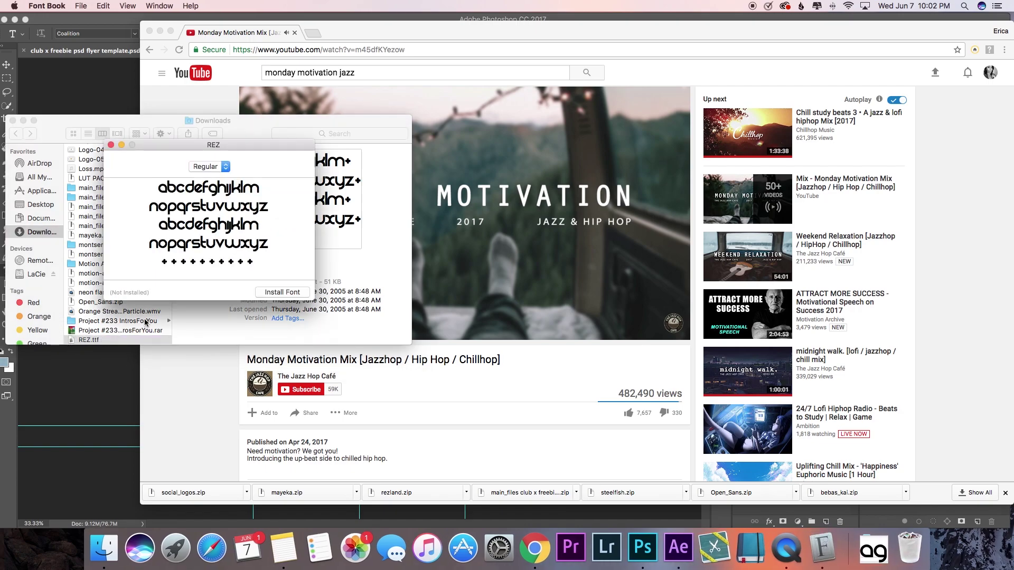
click(288, 293)
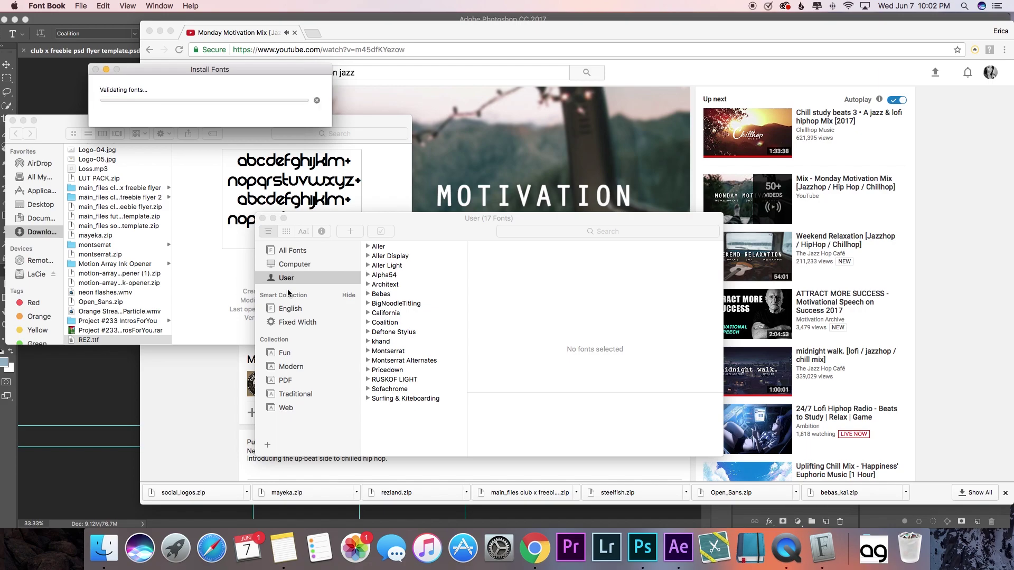
click(262, 218)
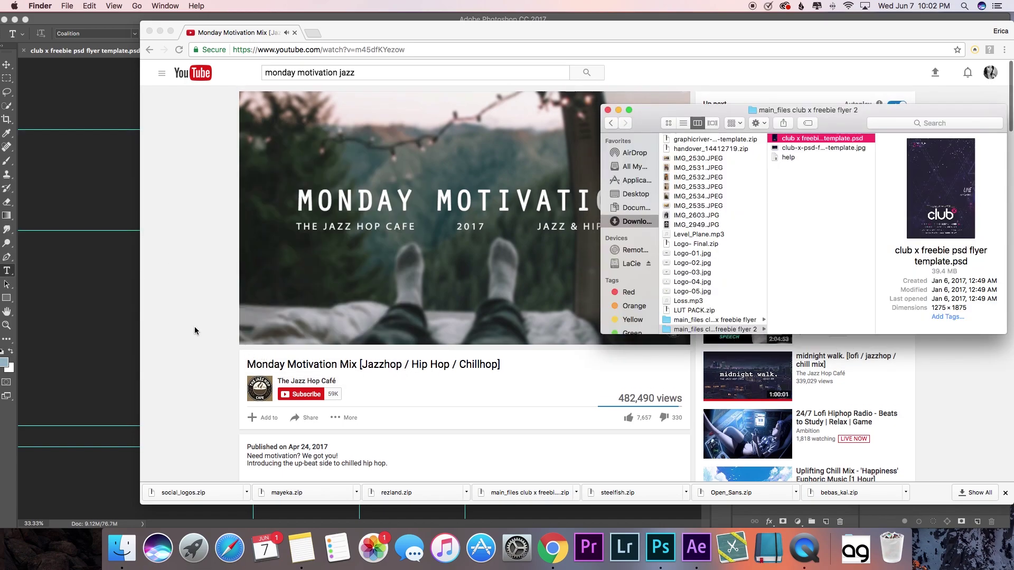
Step: Unzip mayeka.zip and open all five Mayeka demo .otf files in Font Book previews
click(309, 493)
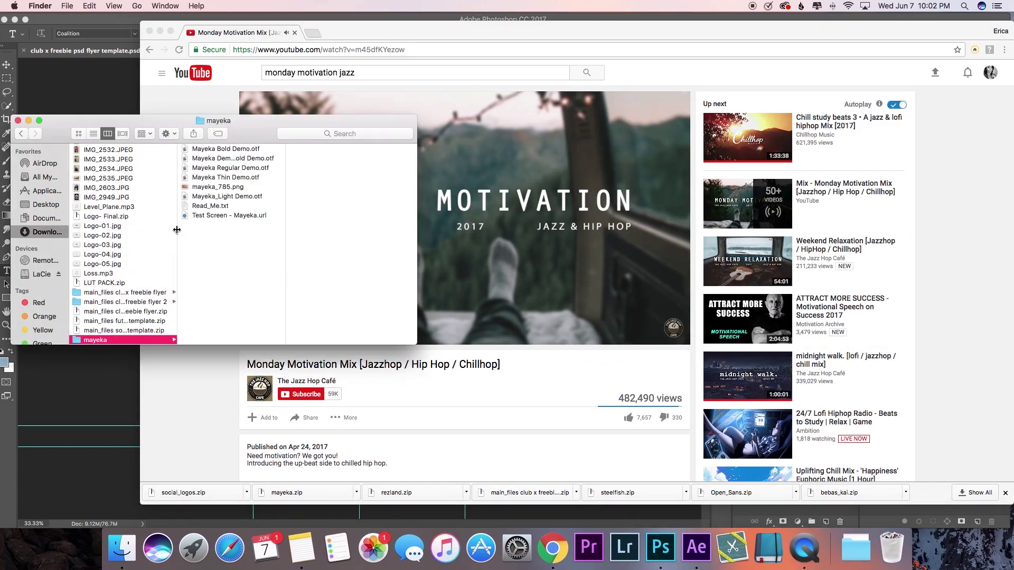
click(236, 150)
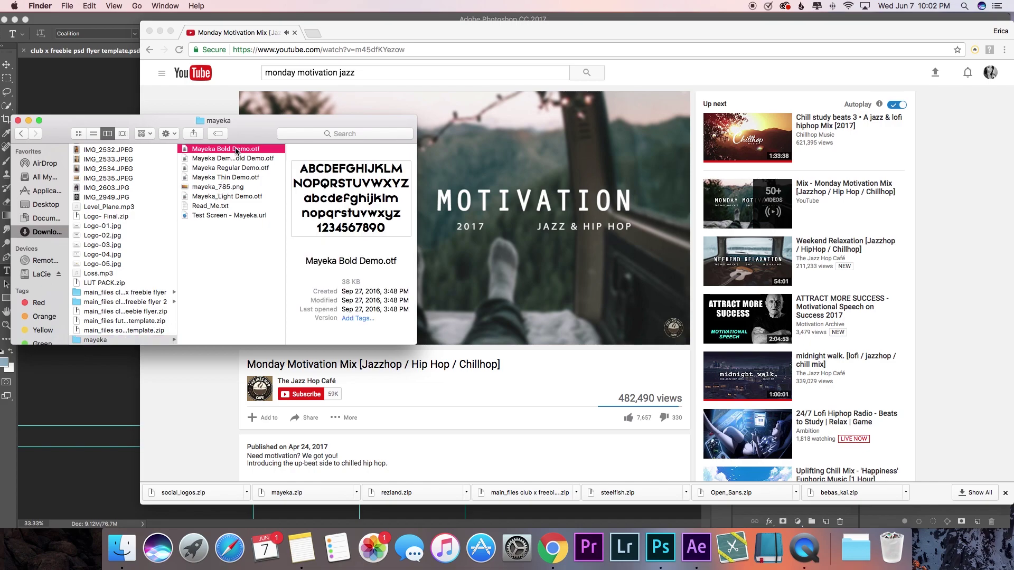
right_click(265, 159)
click(242, 150)
click(242, 151)
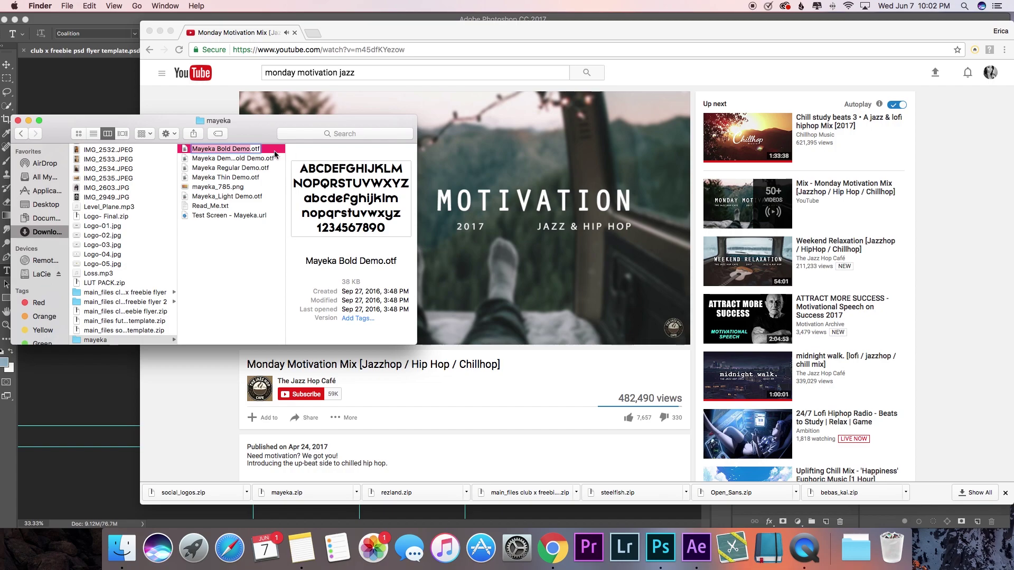
drag(275, 154, 228, 176)
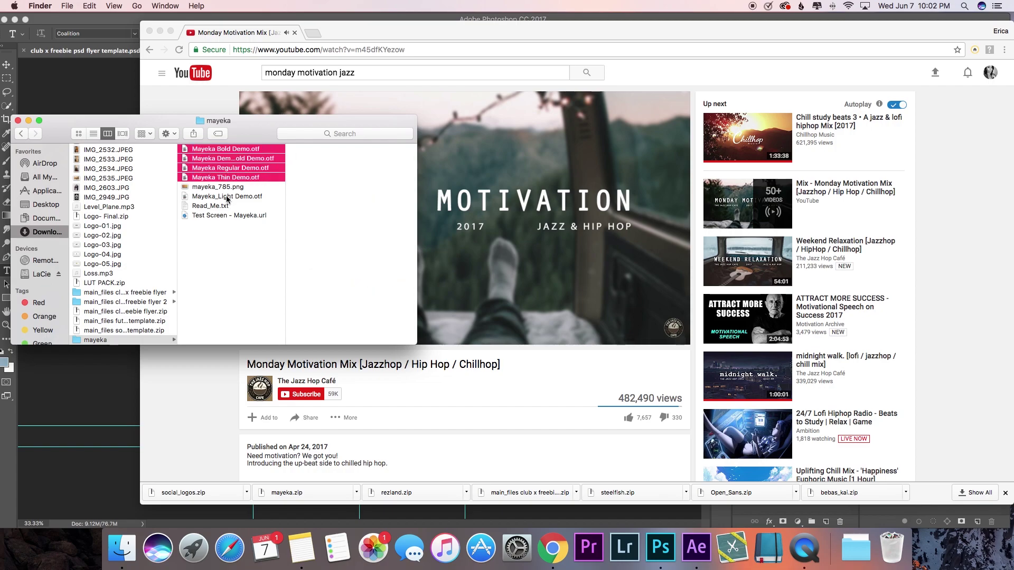
super+click(227, 196)
double_click(227, 197)
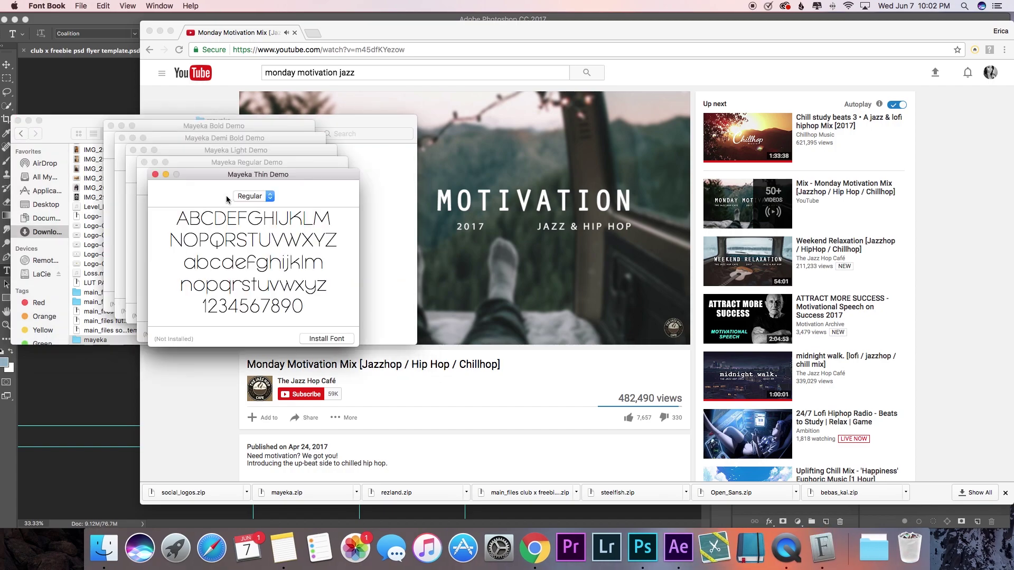
Step: Install the Thin, Regular, Light, Demi Bold and Bold Mayeka weights, then unzip Social Logos
click(332, 339)
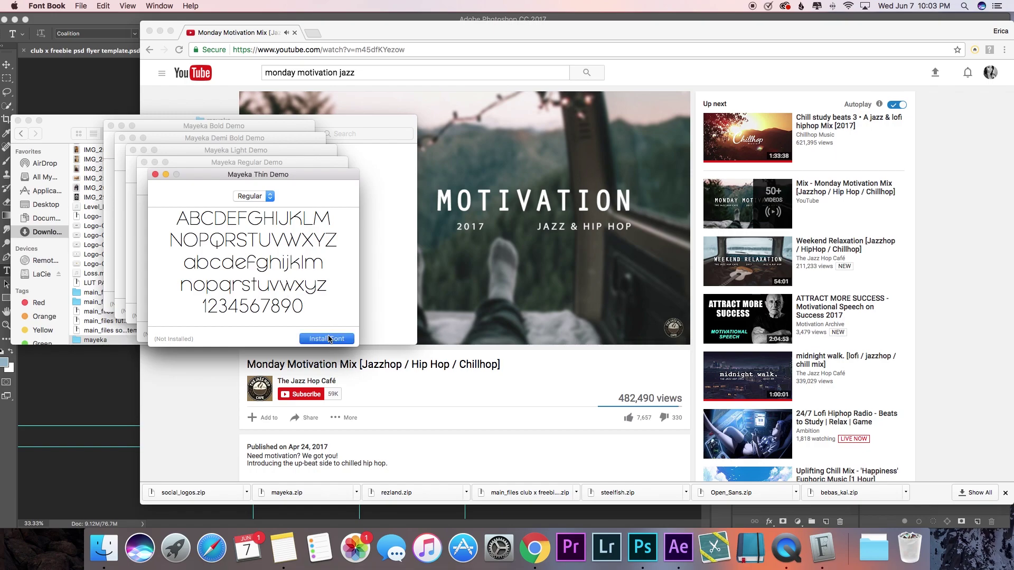
click(324, 338)
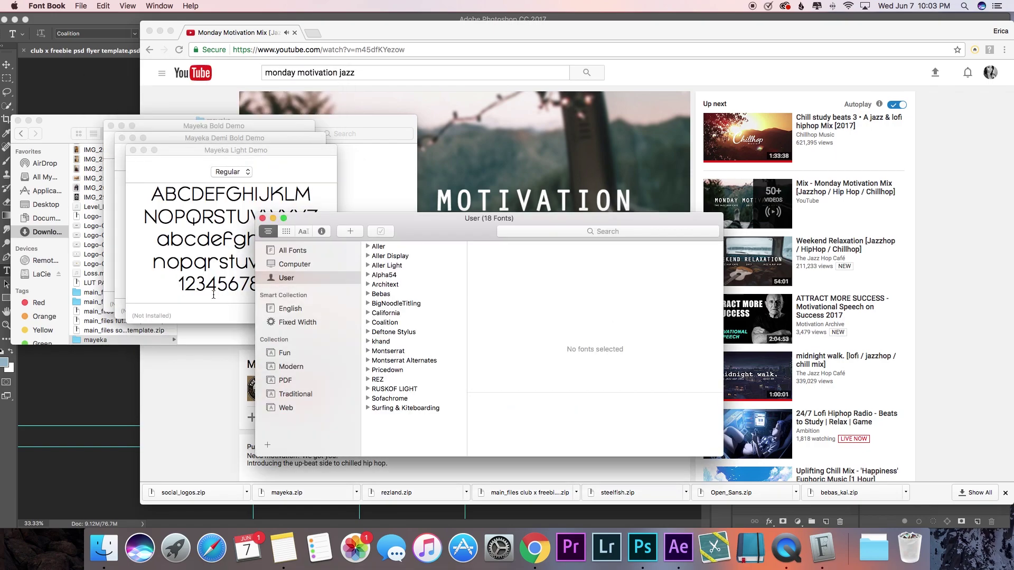
click(304, 321)
click(171, 292)
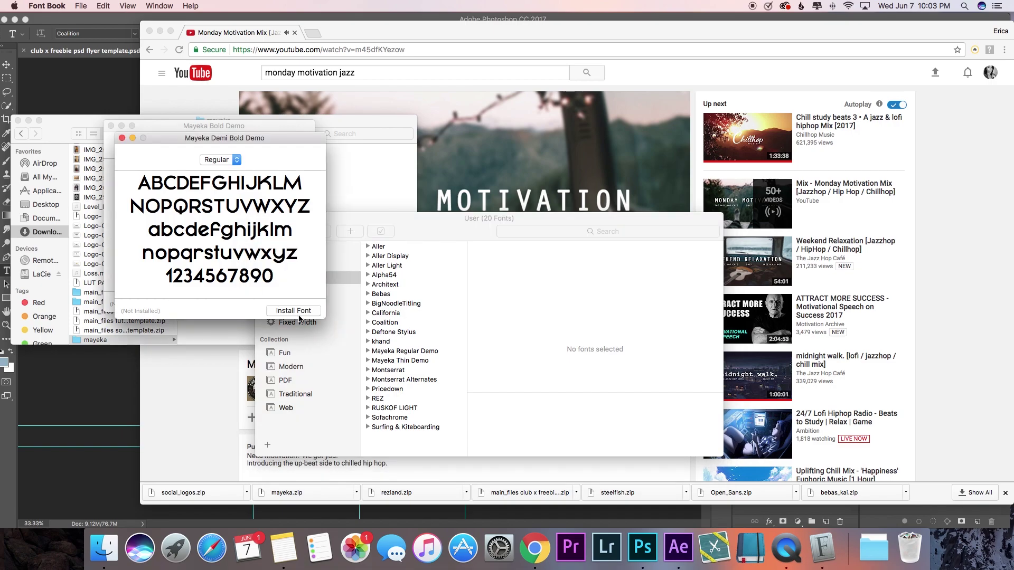
click(294, 312)
click(260, 306)
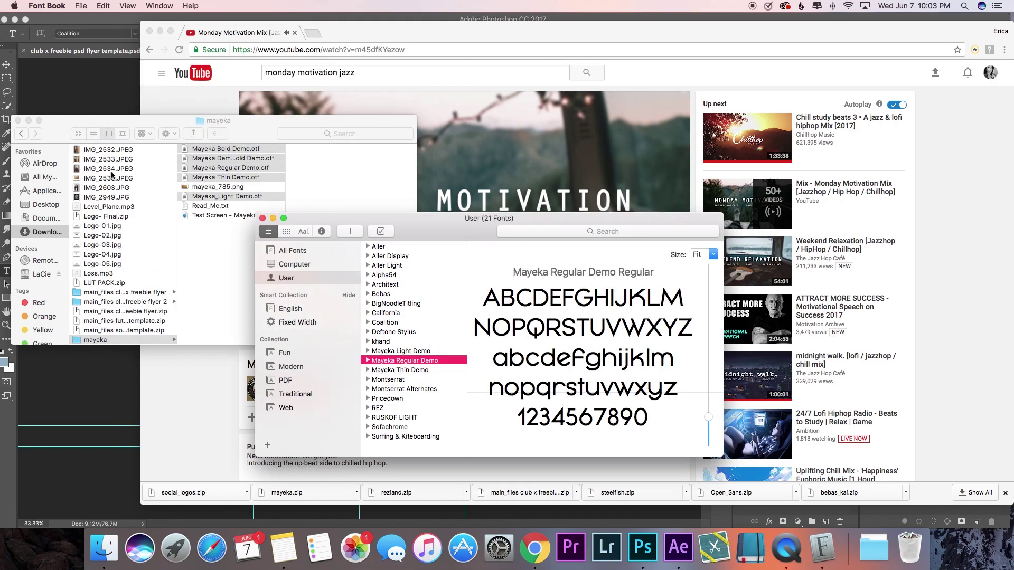
click(18, 120)
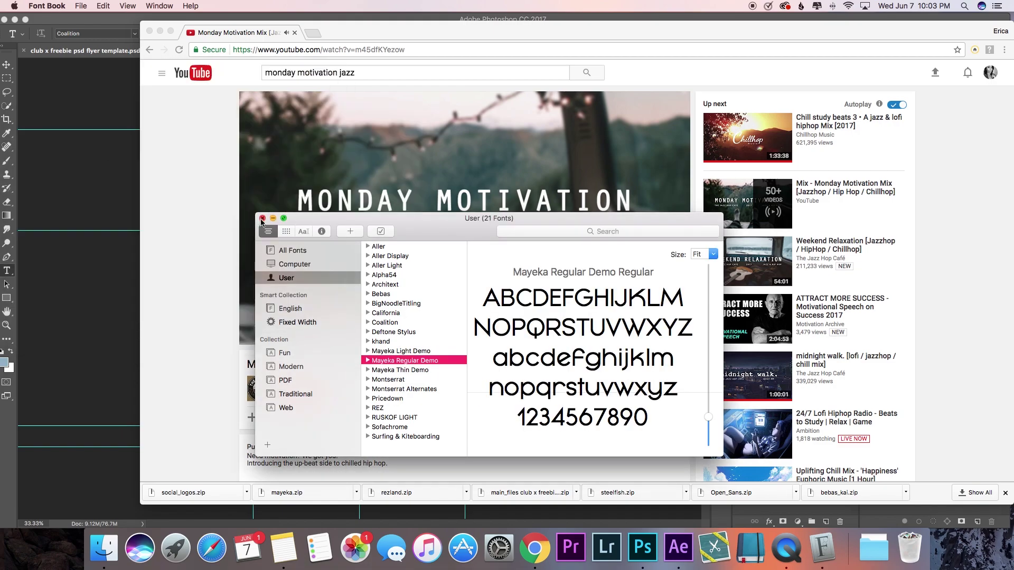
click(262, 219)
click(200, 499)
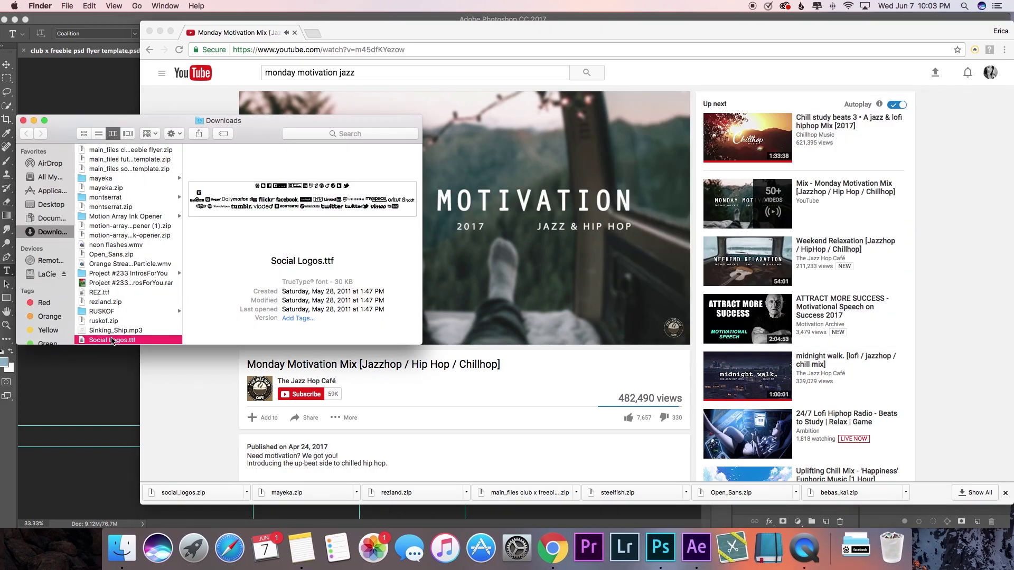
Step: Install Social Logos.ttf, ticking it past the Font Validation warning
double_click(113, 341)
click(320, 256)
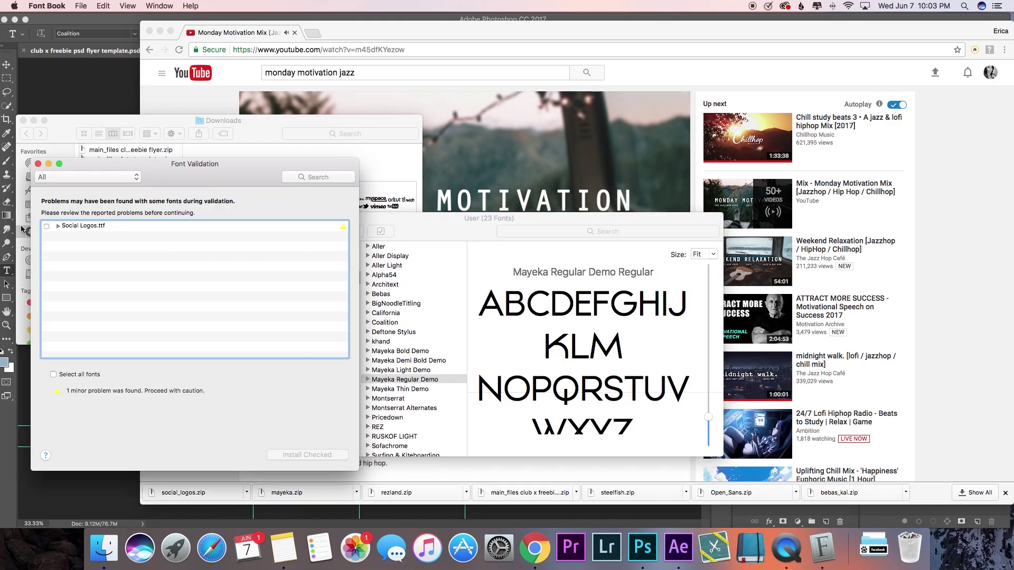
click(46, 227)
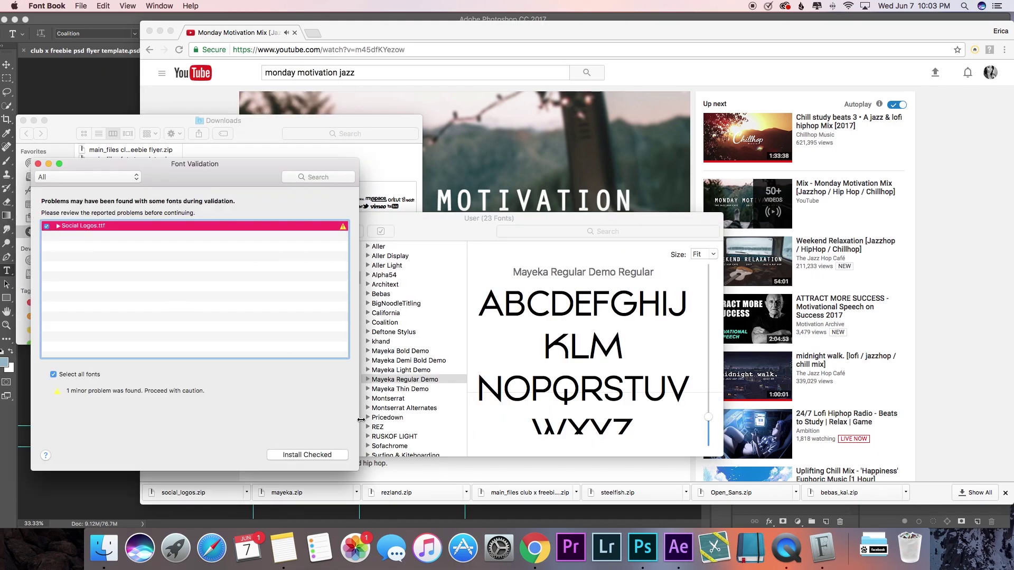
click(319, 454)
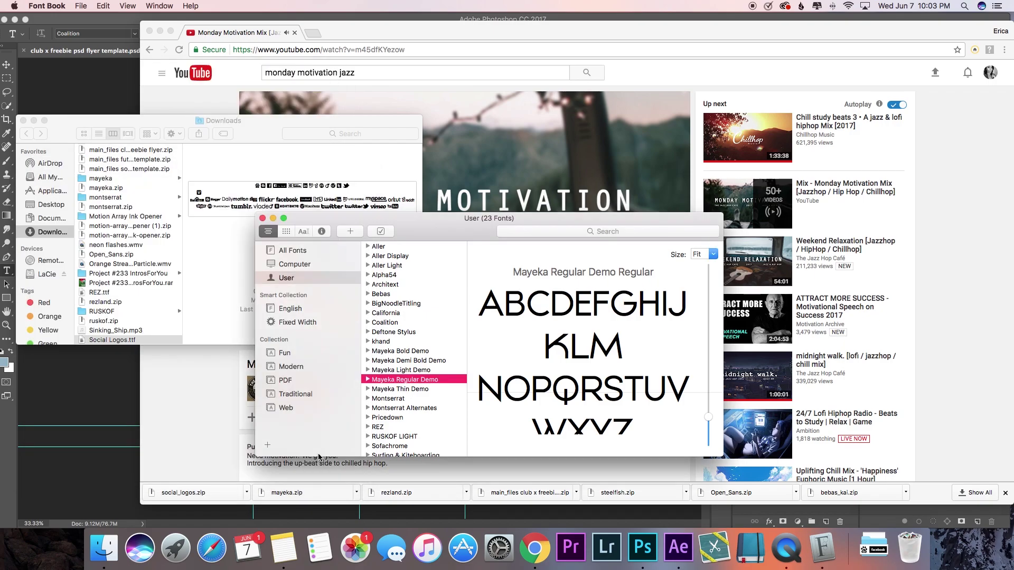
Step: Close Font Book and the Finder windows and minimize the browser to reveal the flyer
click(263, 218)
click(23, 121)
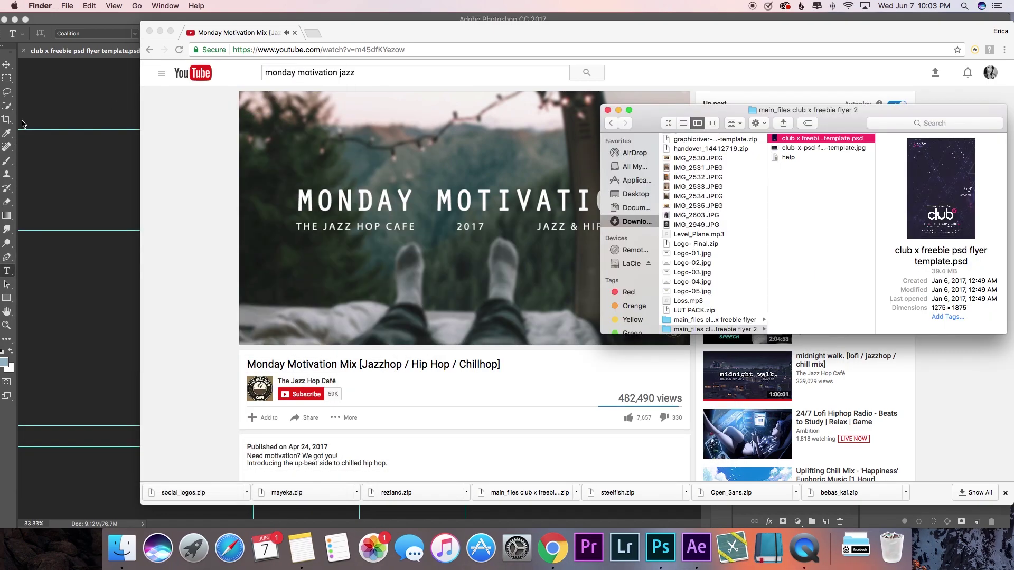
click(607, 112)
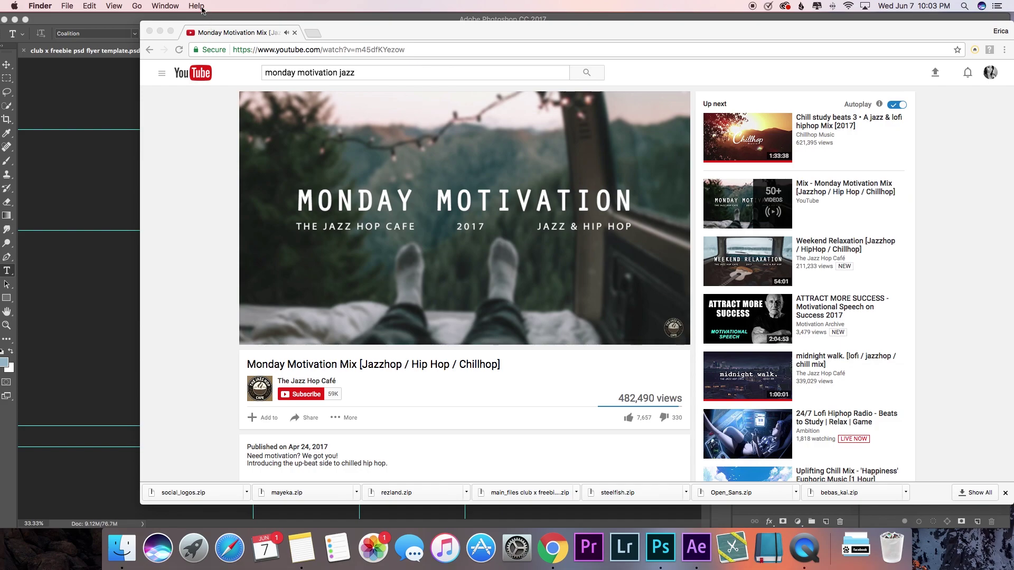
click(160, 30)
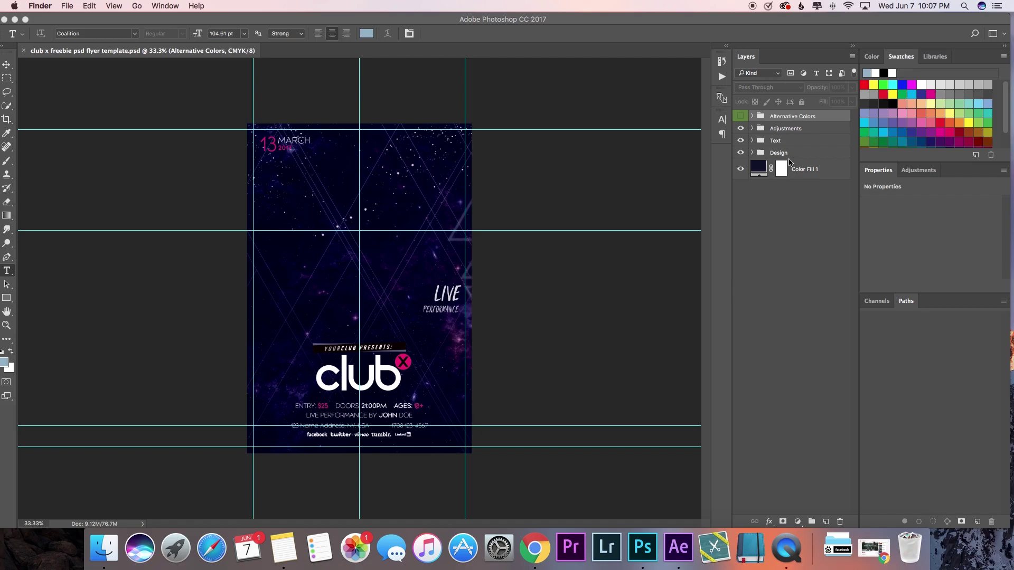
Step: In Photoshop, toggle the Design, Text and Adjustments groups to inspect the flyer
click(740, 170)
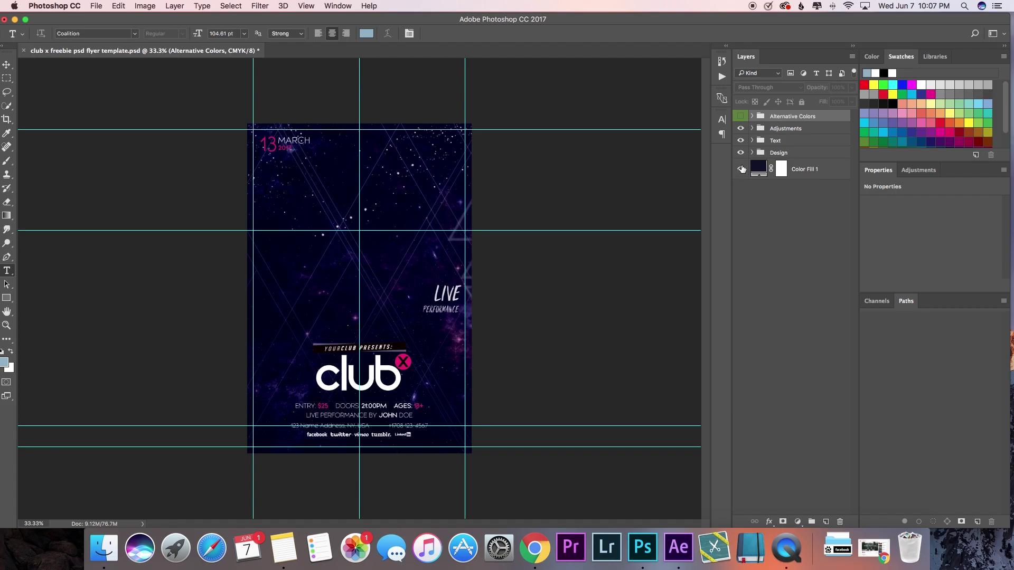
click(740, 153)
click(740, 140)
click(740, 140)
click(740, 129)
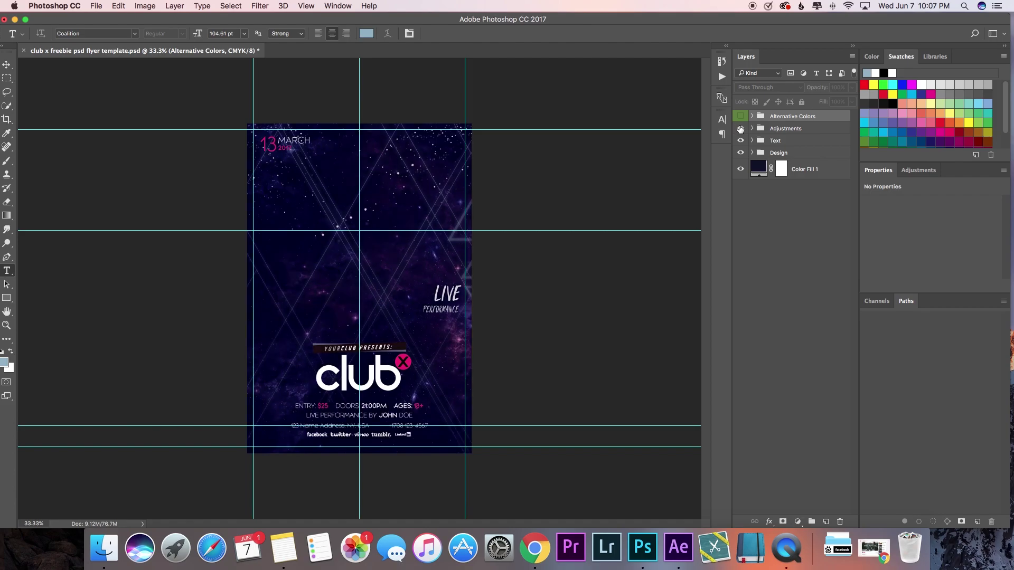
click(741, 129)
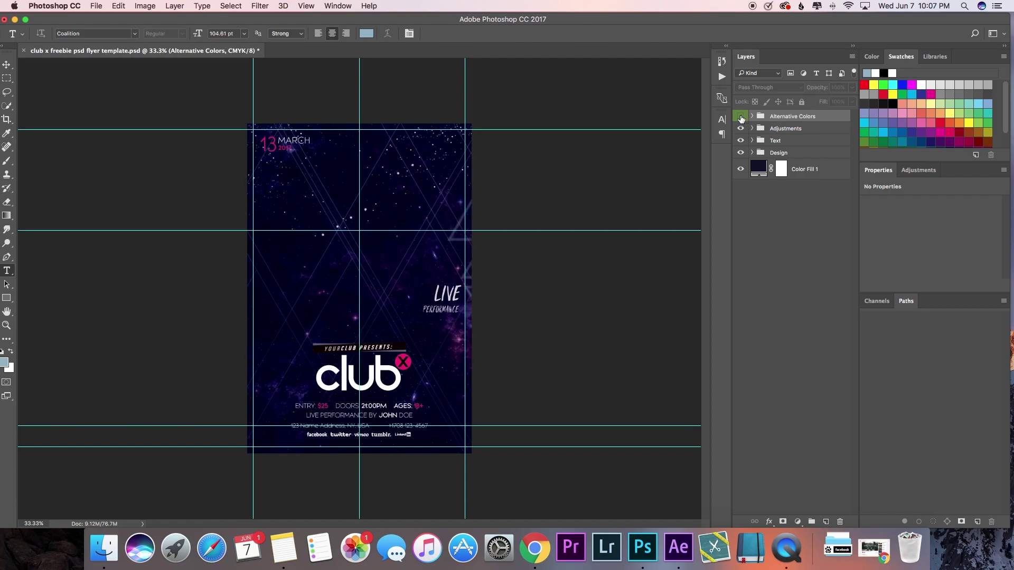
Step: Preview Alternative Colors variants 3, 4, 5 and 7, leaving blue variant 1 visible
click(752, 117)
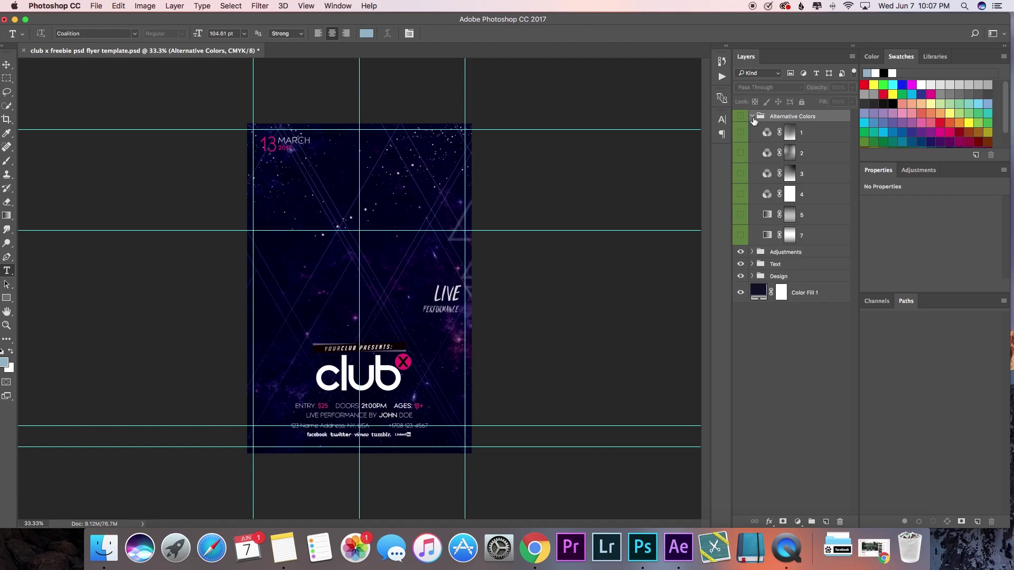
click(741, 133)
click(741, 175)
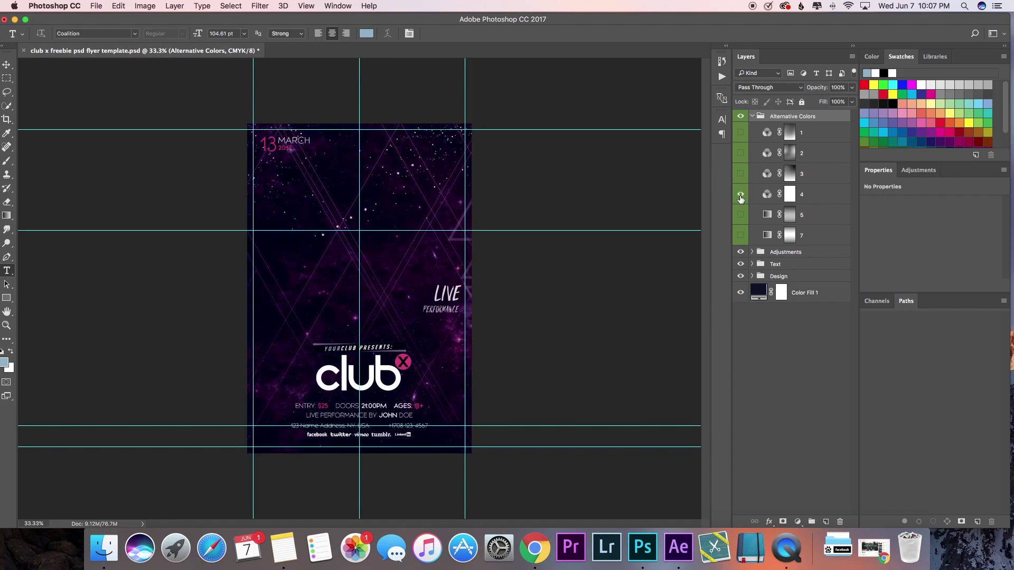
click(741, 195)
click(740, 216)
click(739, 216)
click(740, 236)
click(740, 236)
click(741, 133)
click(752, 116)
double_click(759, 171)
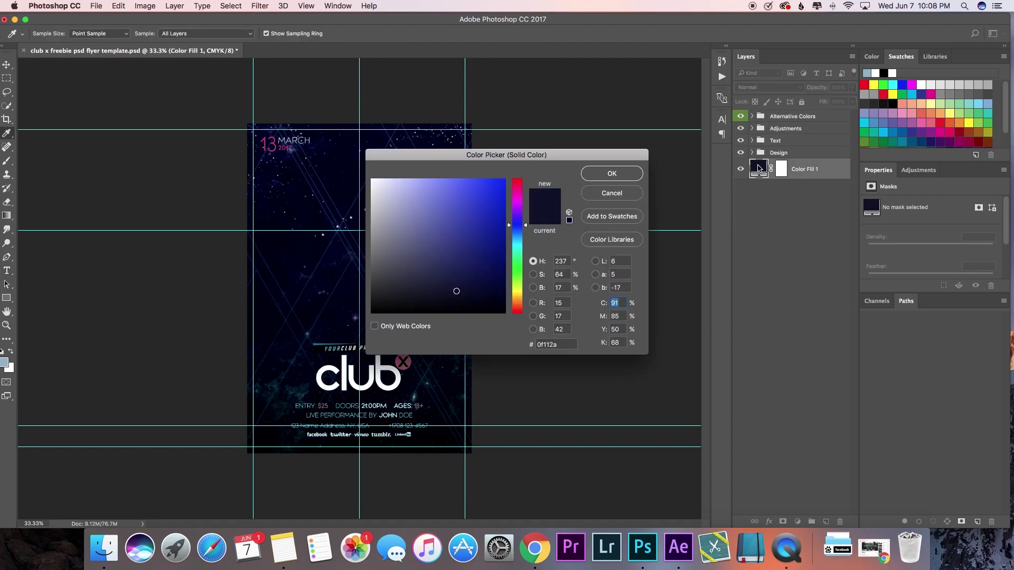
click(600, 199)
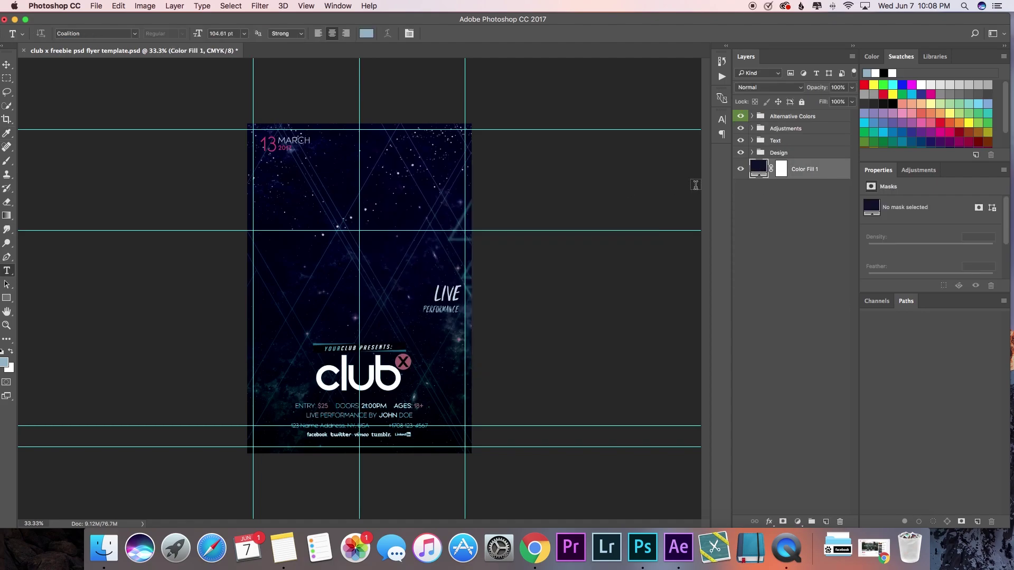
double_click(779, 170)
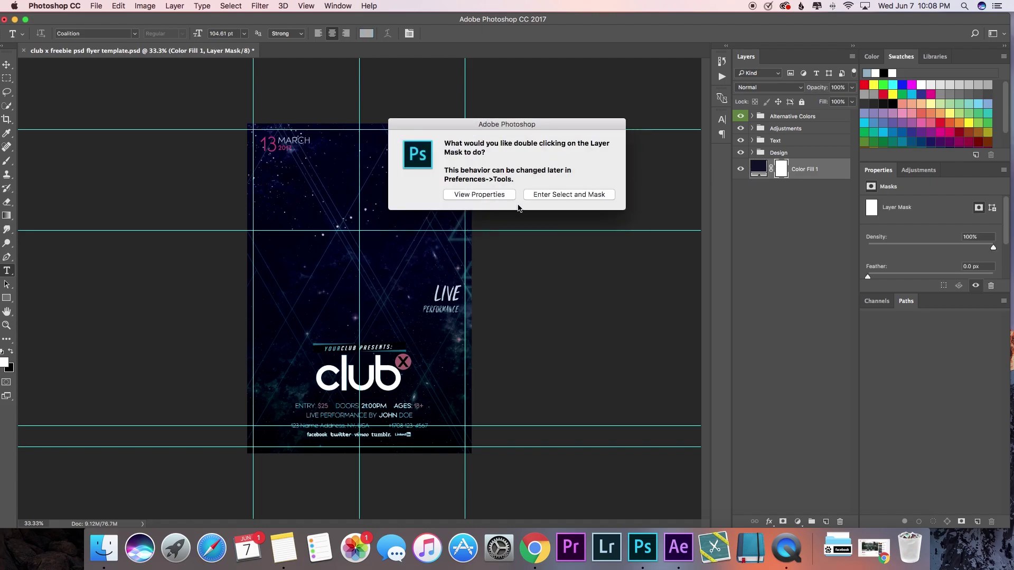
click(479, 195)
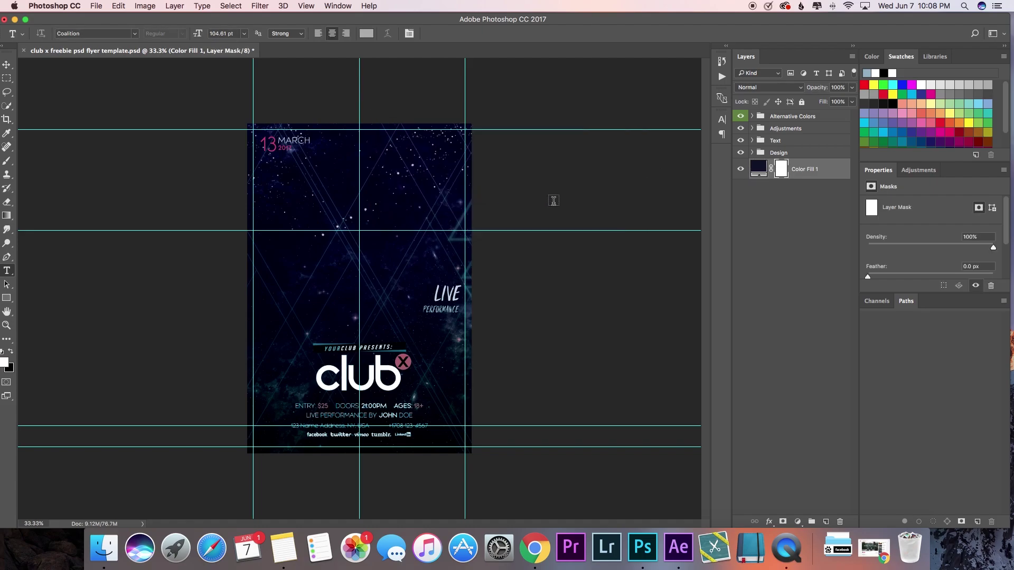
click(759, 171)
click(741, 170)
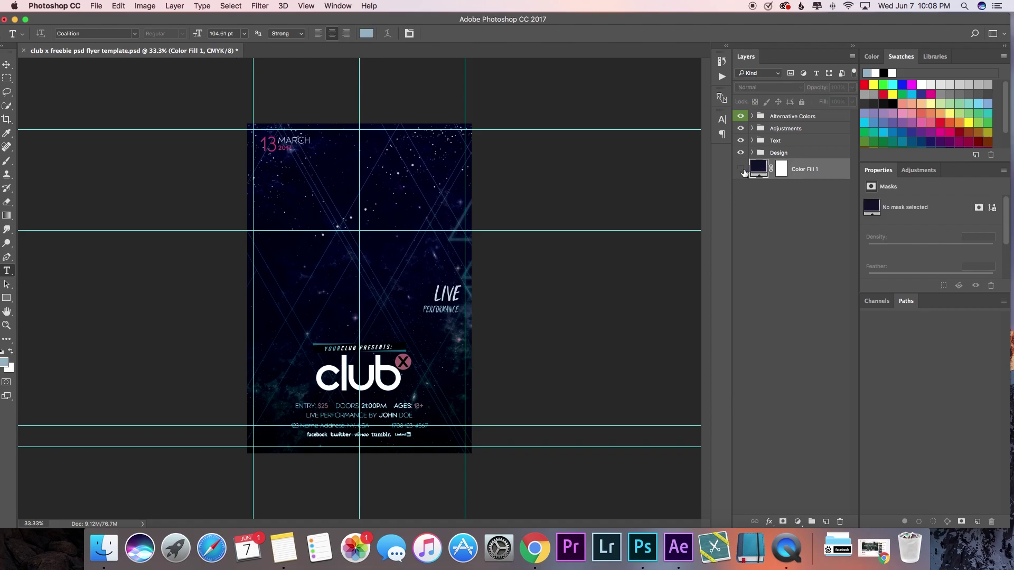
Step: Show the background fill and inspect the Design and BG groups, checking layer 3's glow lines
click(741, 169)
click(752, 152)
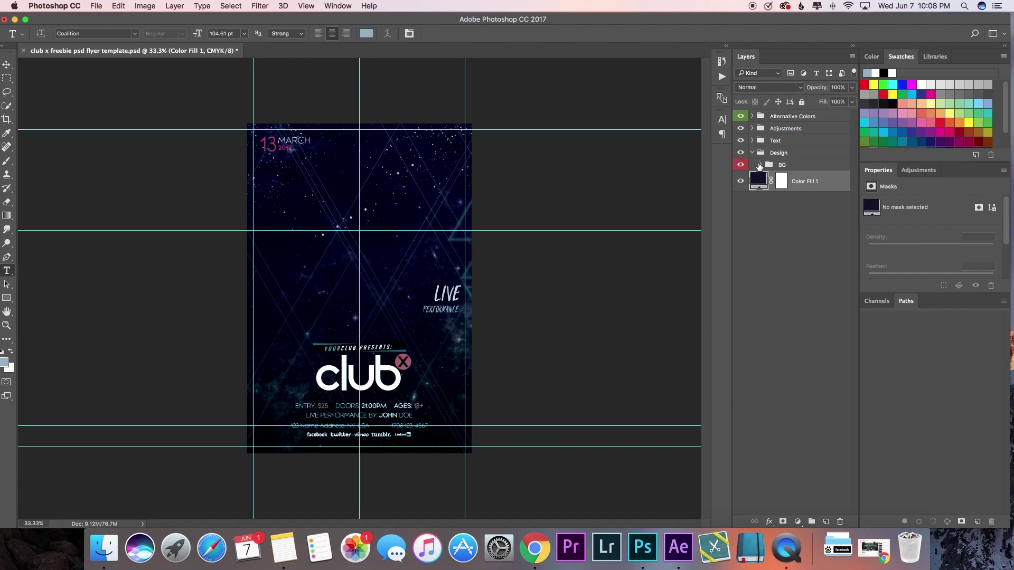
click(761, 165)
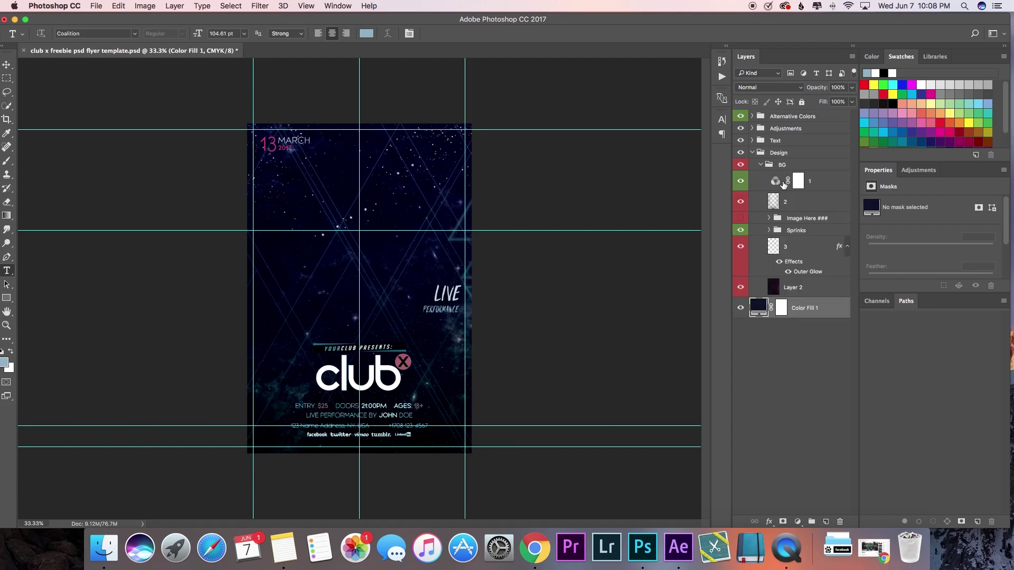
click(739, 249)
click(740, 249)
click(753, 153)
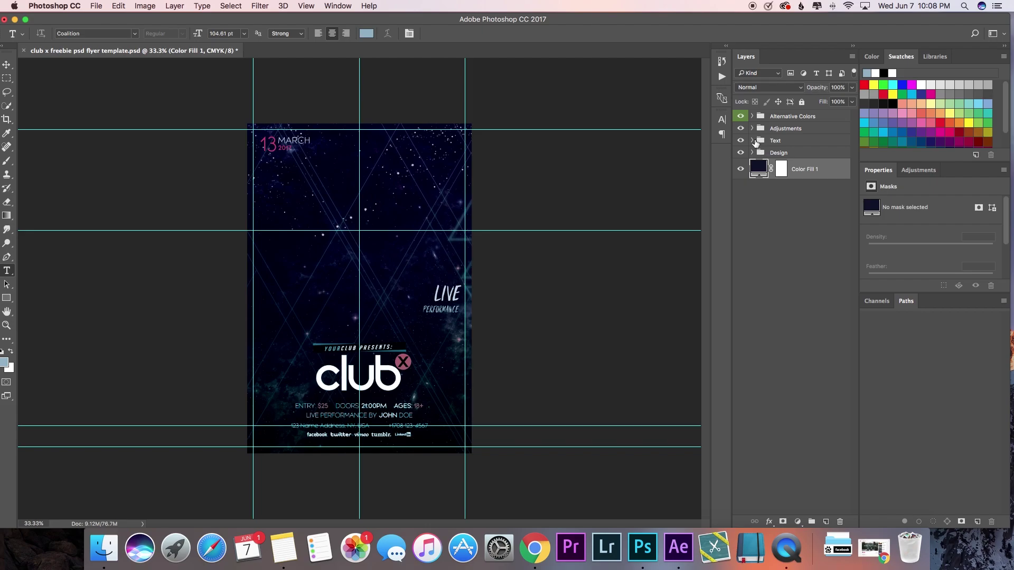
Step: Expand the Text group and identify the Title, Date, Presents and Info groups by toggling their visibility
click(753, 141)
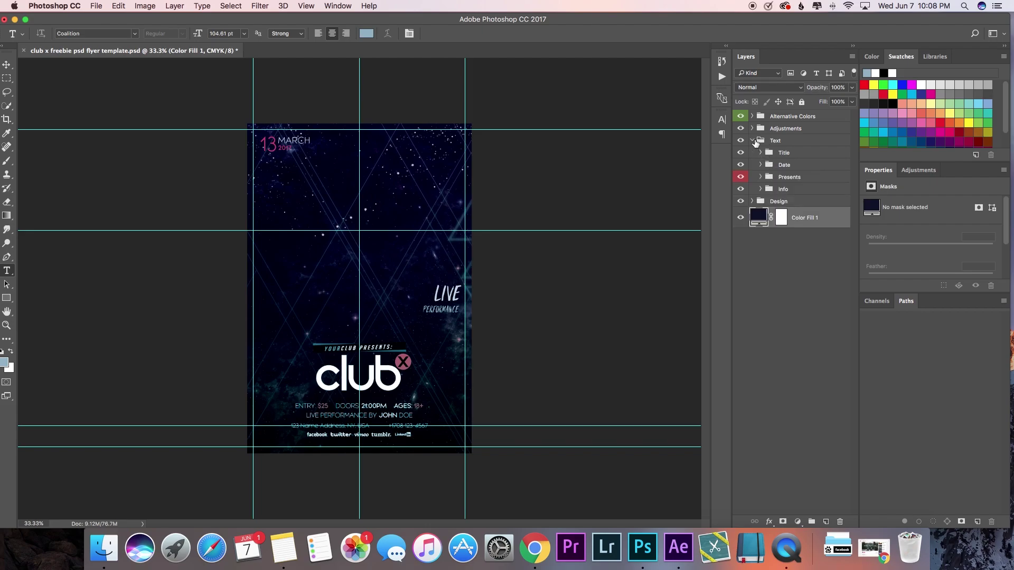
click(743, 154)
click(743, 154)
click(741, 166)
click(741, 165)
click(741, 177)
click(741, 177)
click(741, 189)
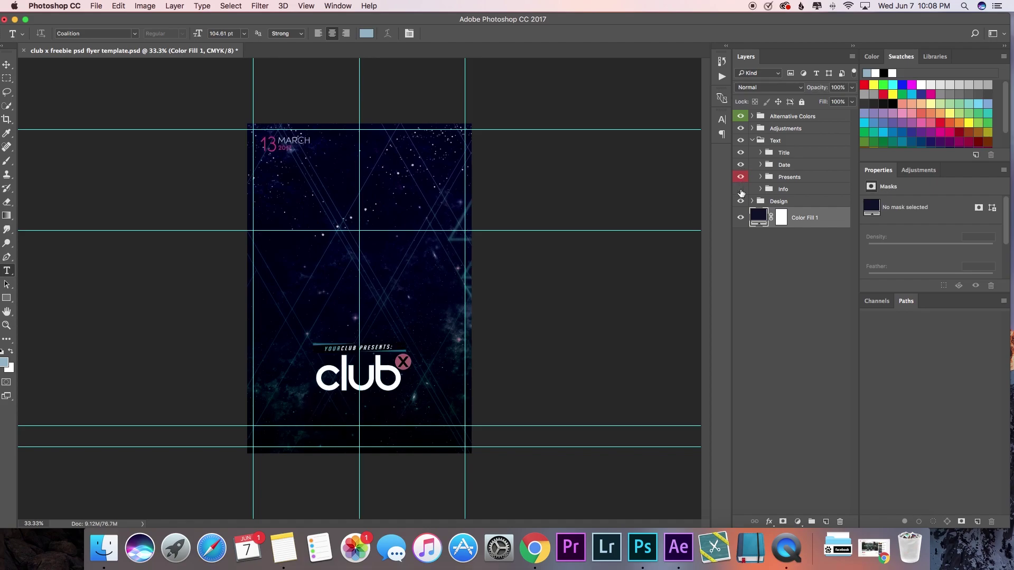
click(741, 190)
click(763, 155)
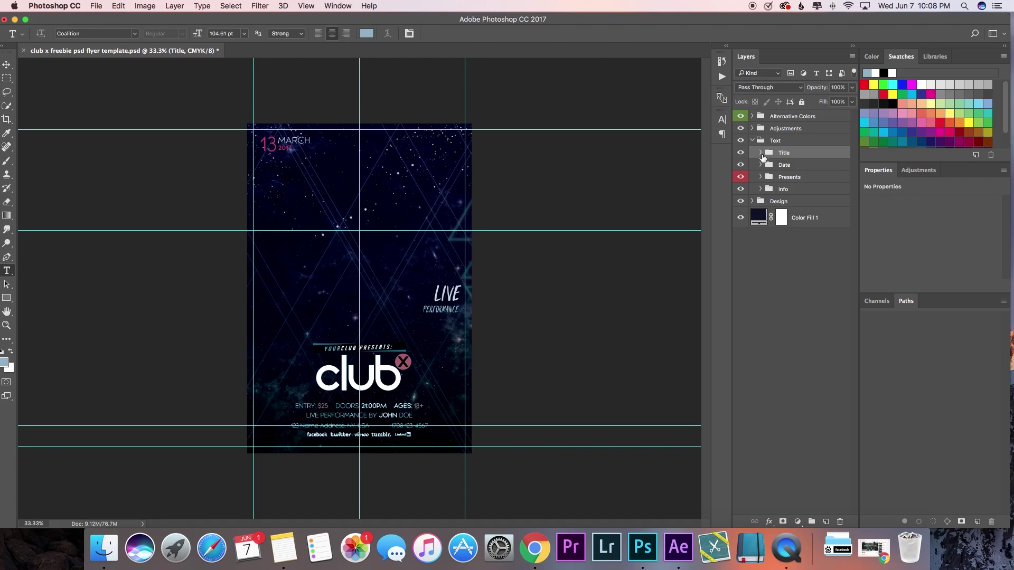
Step: Change the club title text layer to read 'the talk'
click(761, 153)
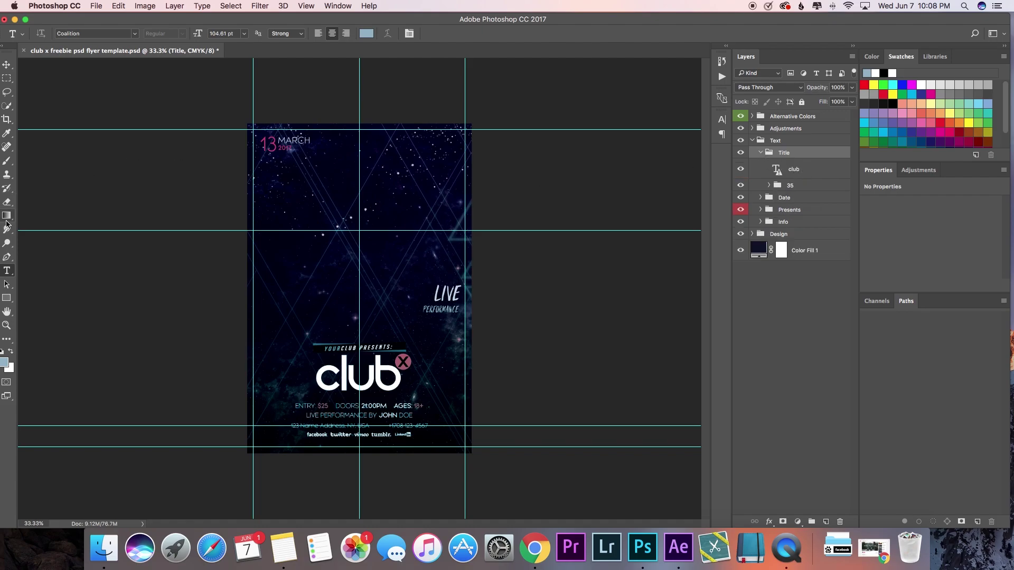
click(815, 167)
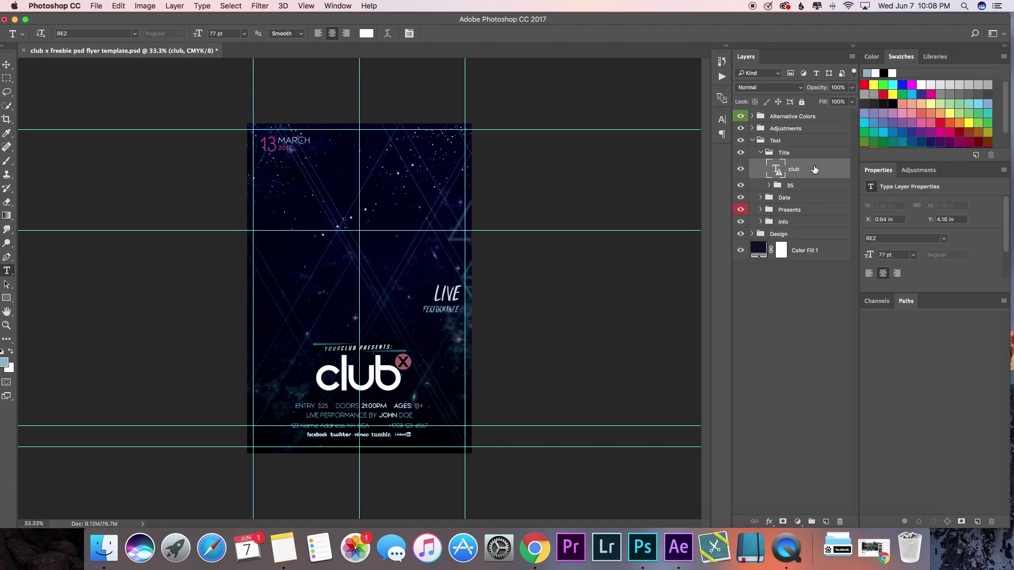
click(376, 387)
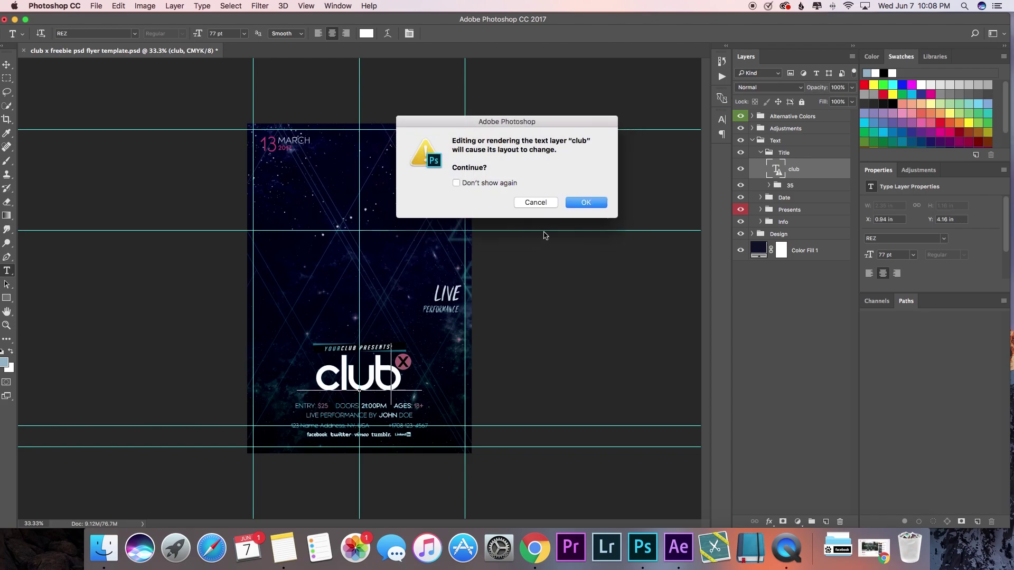
click(584, 203)
double_click(376, 377)
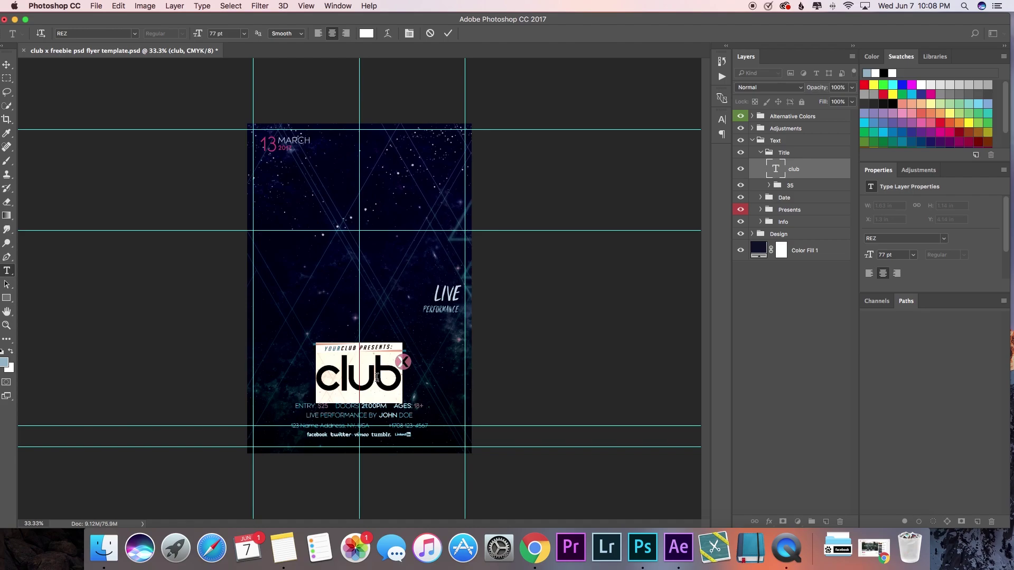
text(the talk)
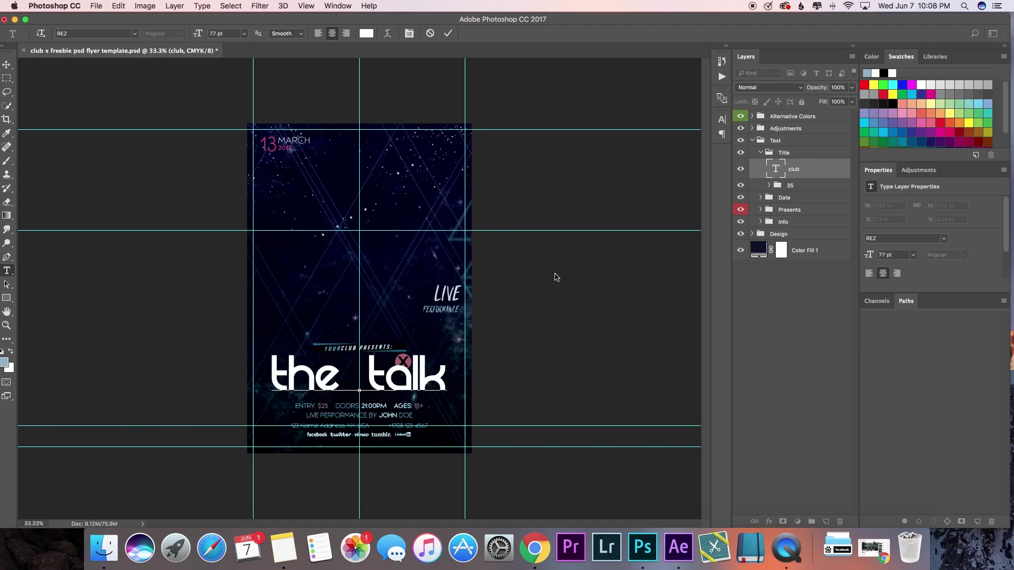
key(super+Return)
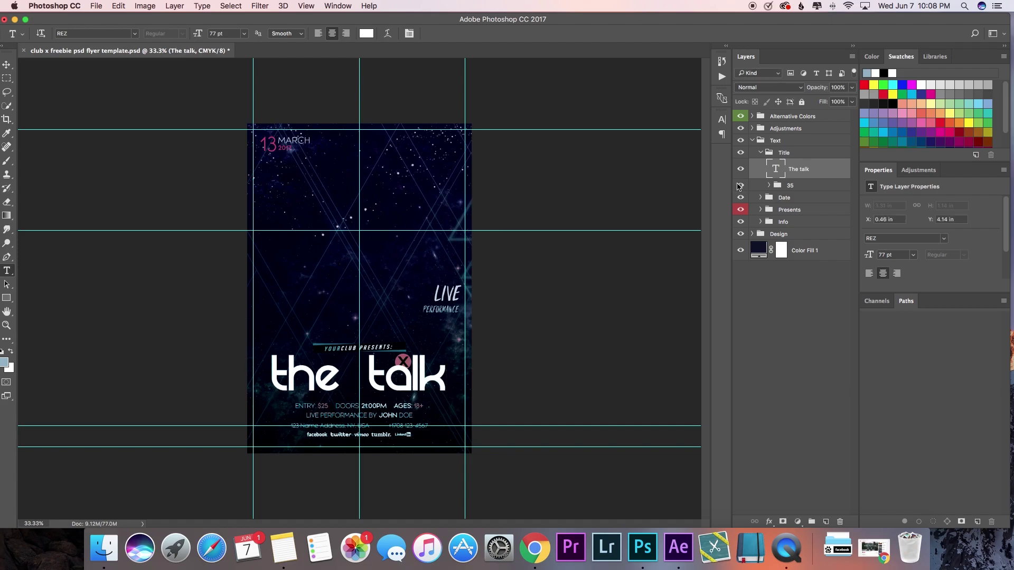
Step: Hide the red X circle over the title and collapse the Text group
click(740, 186)
click(741, 186)
click(740, 186)
click(752, 141)
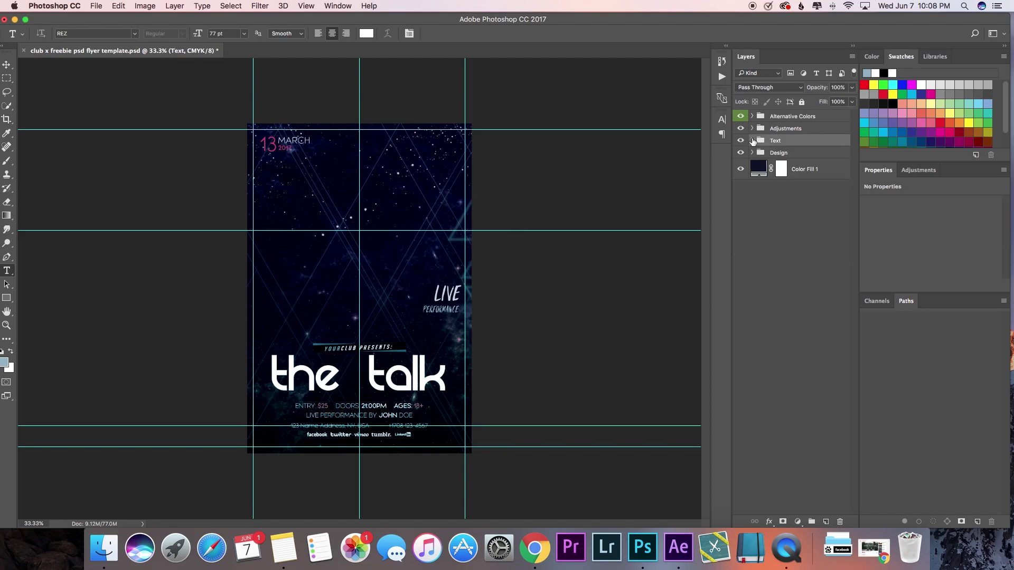
Step: In the Presents group's text layer, rewrite YOURCLUB as EBEFILMS
click(753, 140)
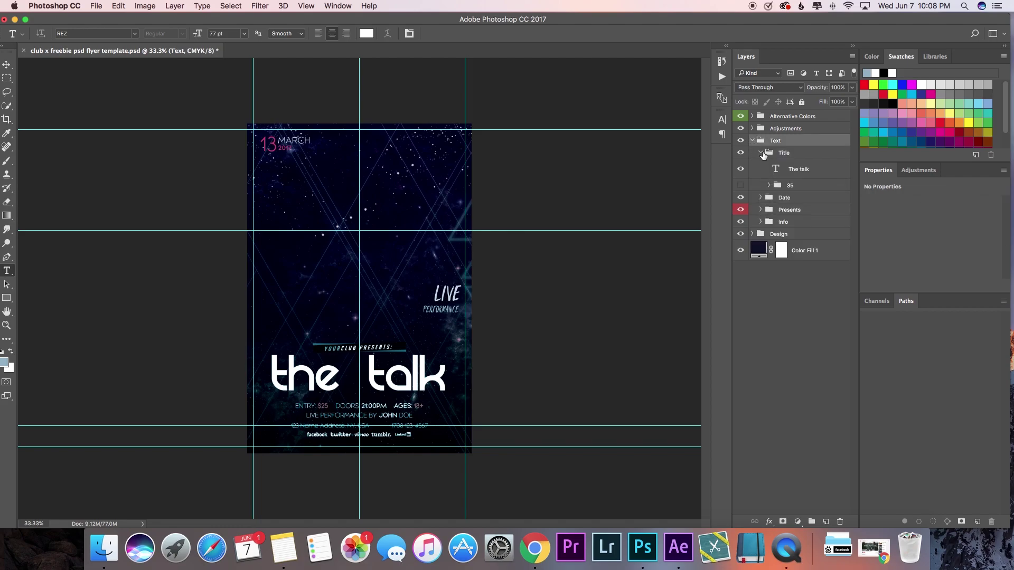
click(761, 152)
click(761, 177)
click(812, 197)
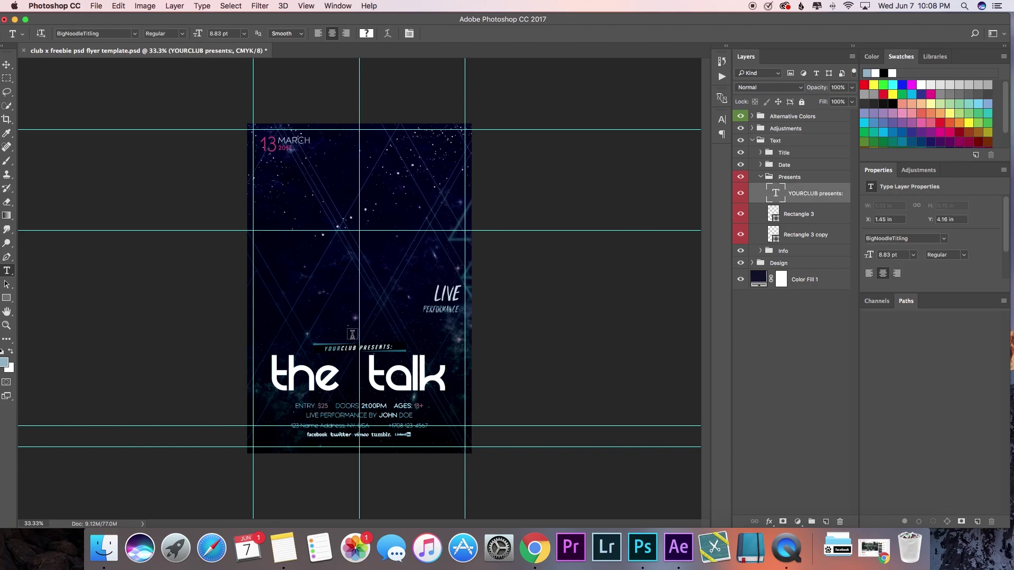
click(350, 348)
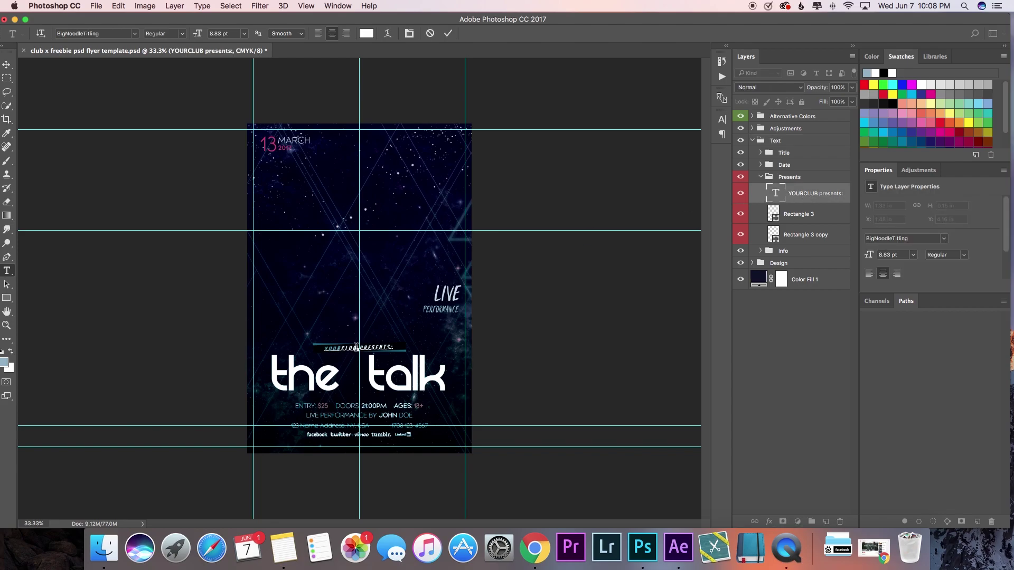
drag(357, 347, 340, 347)
text(FILMS)
drag(341, 349, 320, 348)
text(FREEIUMS)
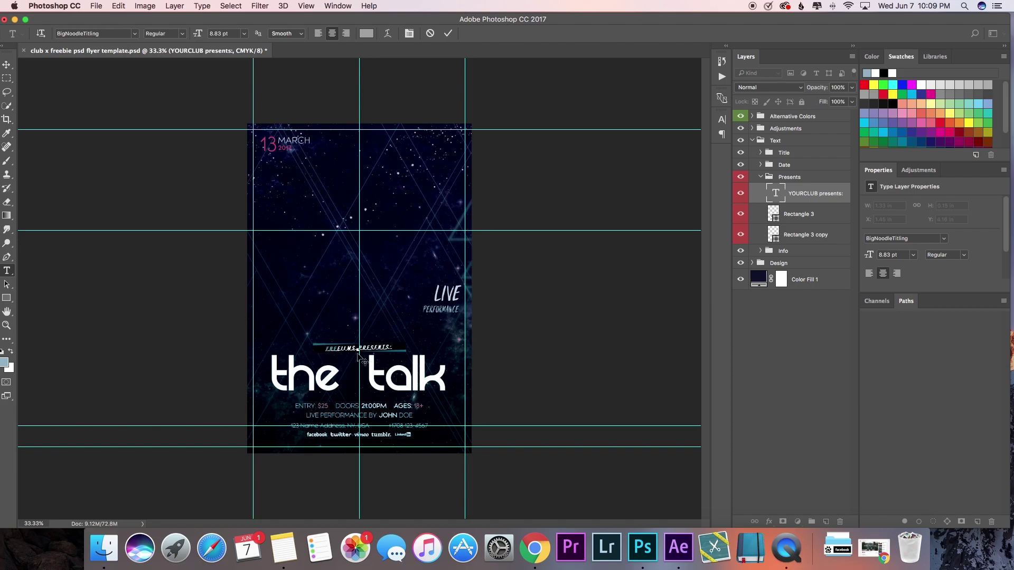
Step: Insert 'LLC.' before PRESENTS and enlarge the whole presents line to 22.83 pt
click(356, 348)
text(LLC)
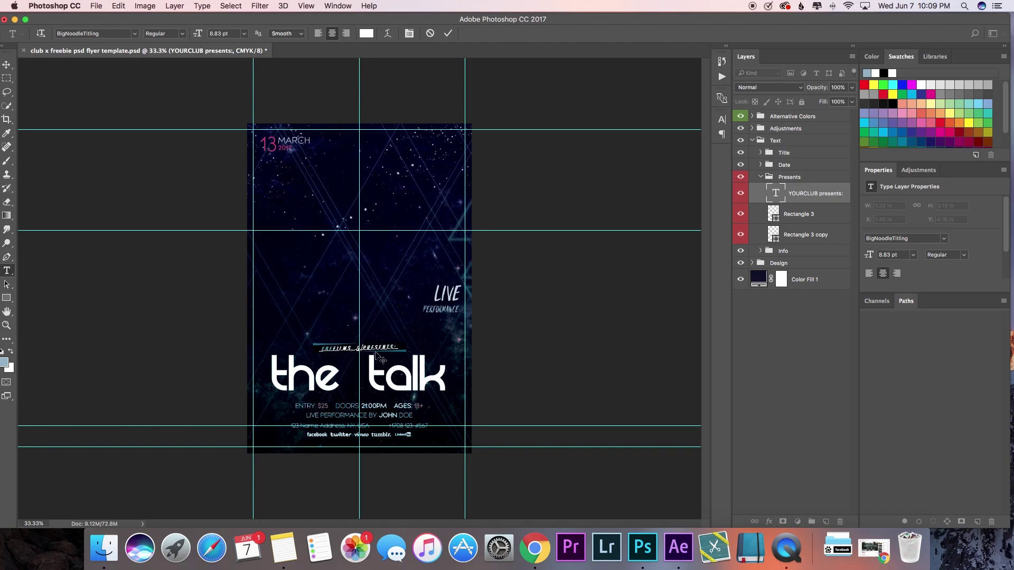
key(BackSpace)
text(.)
triple_click(378, 347)
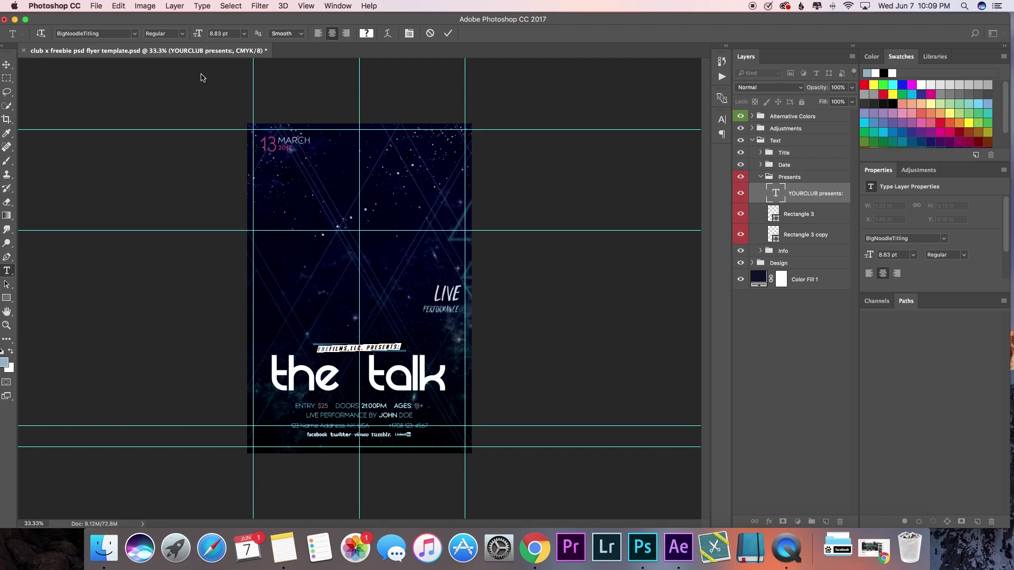
mouse_move(201, 38)
mouse_down()
mouse_move(227, 39)
mouse_move(209, 38)
mouse_up()
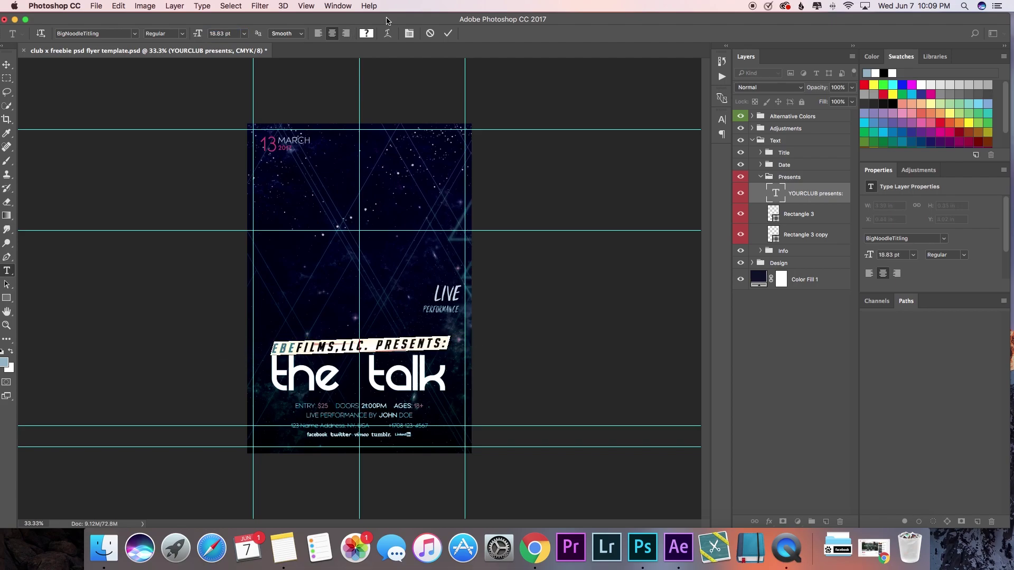
click(446, 34)
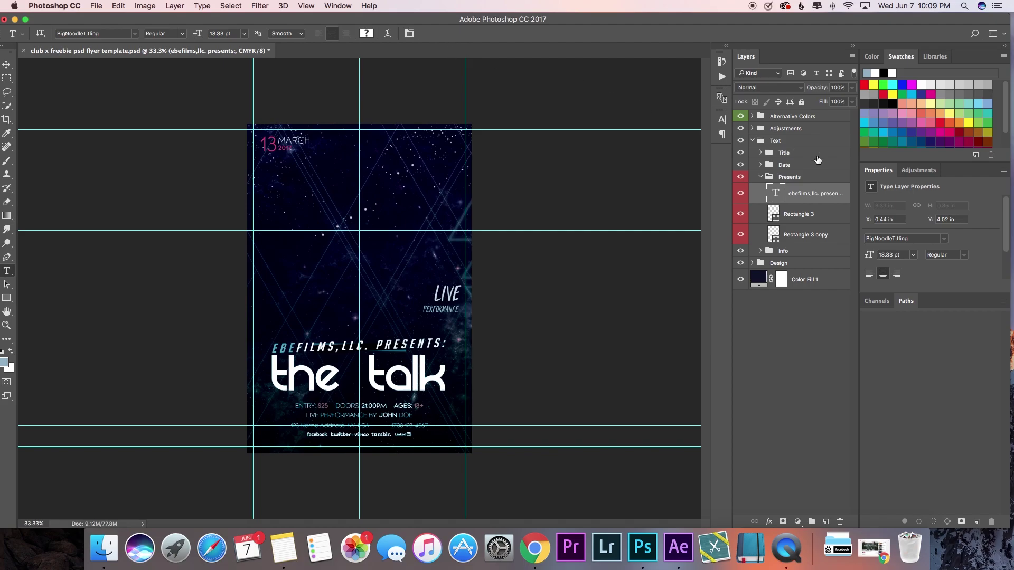
Step: Compare the Rectangle 3 bar's visibility and hide the Rectangle 3 copy layer
click(740, 215)
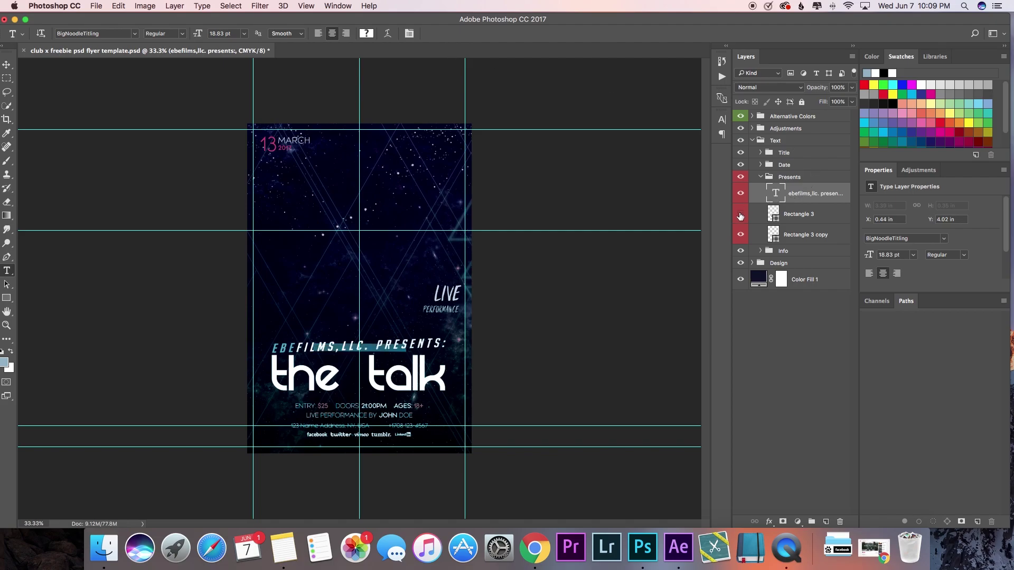
click(740, 214)
click(740, 215)
click(741, 216)
click(742, 236)
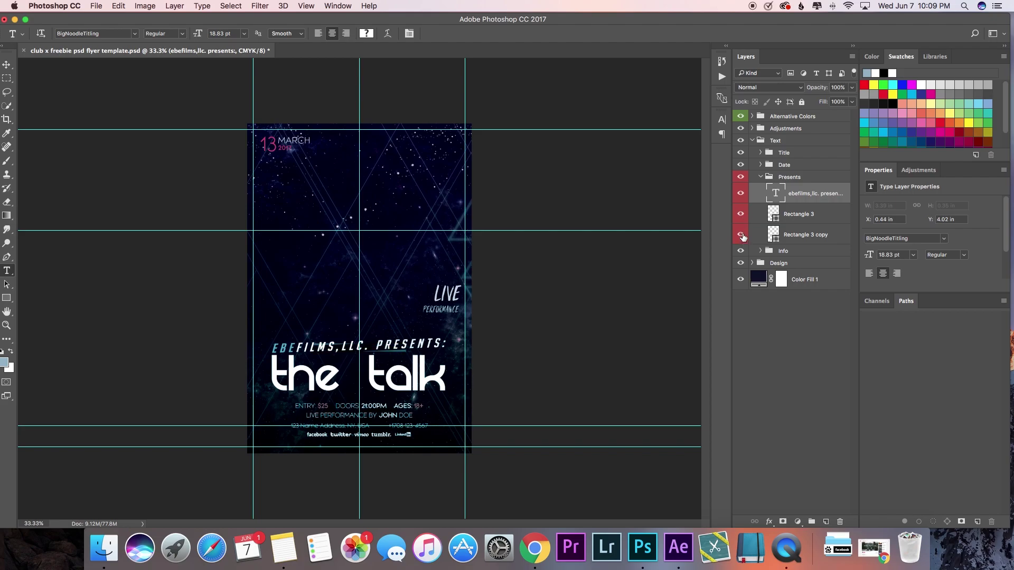
Step: Change the Date group's day number from 13 to 12
click(761, 177)
click(739, 165)
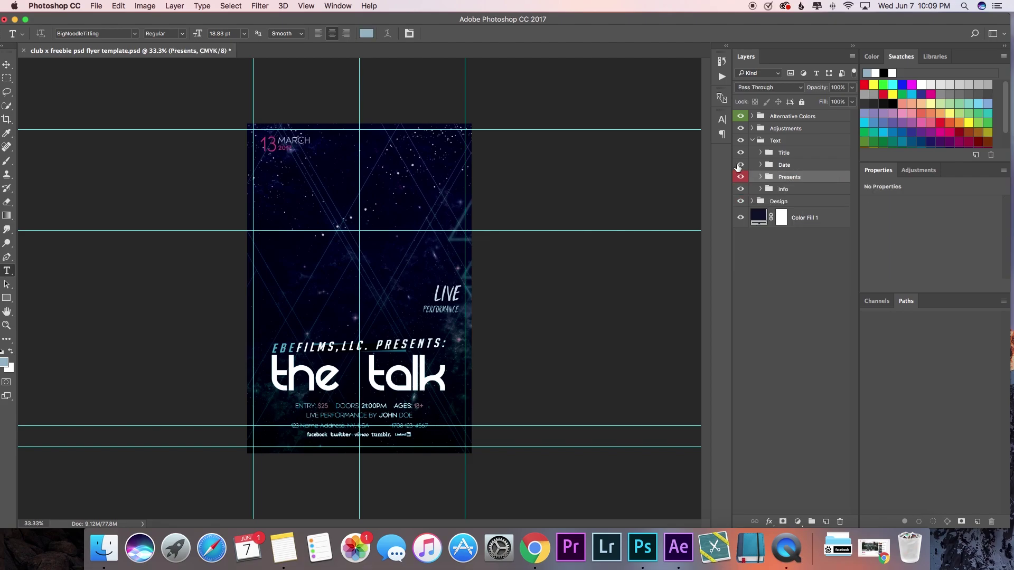
click(760, 165)
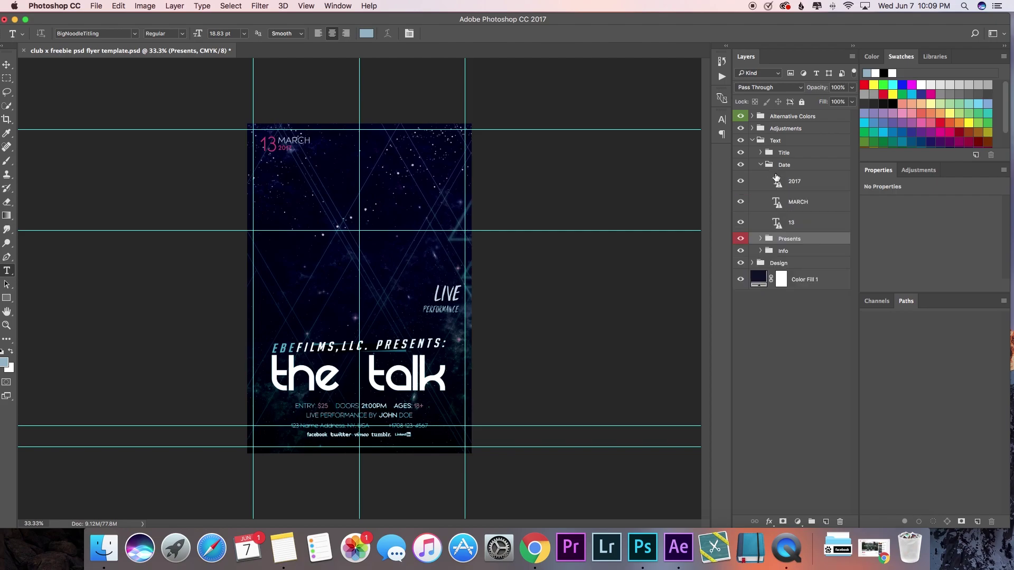
click(806, 222)
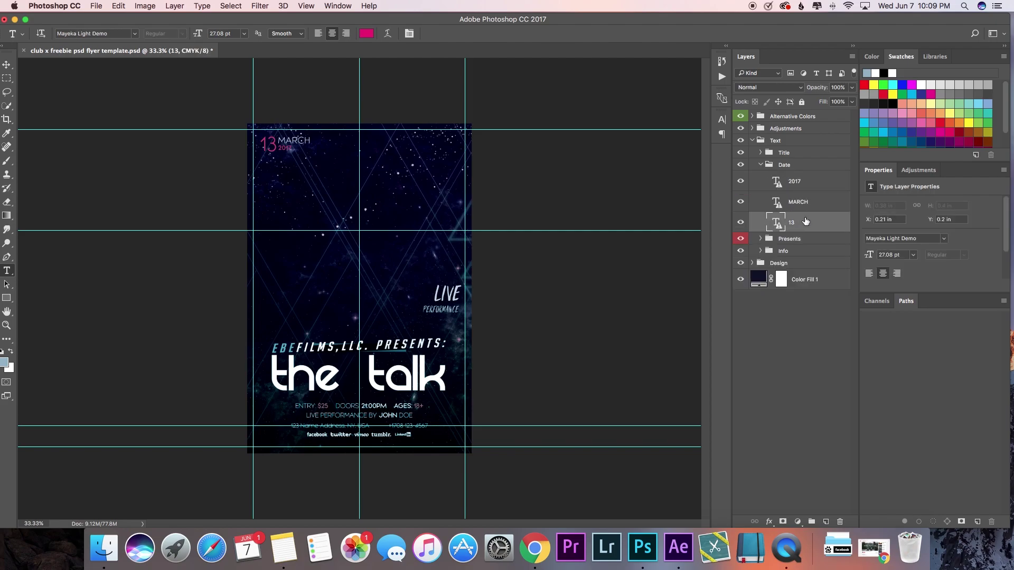
click(268, 148)
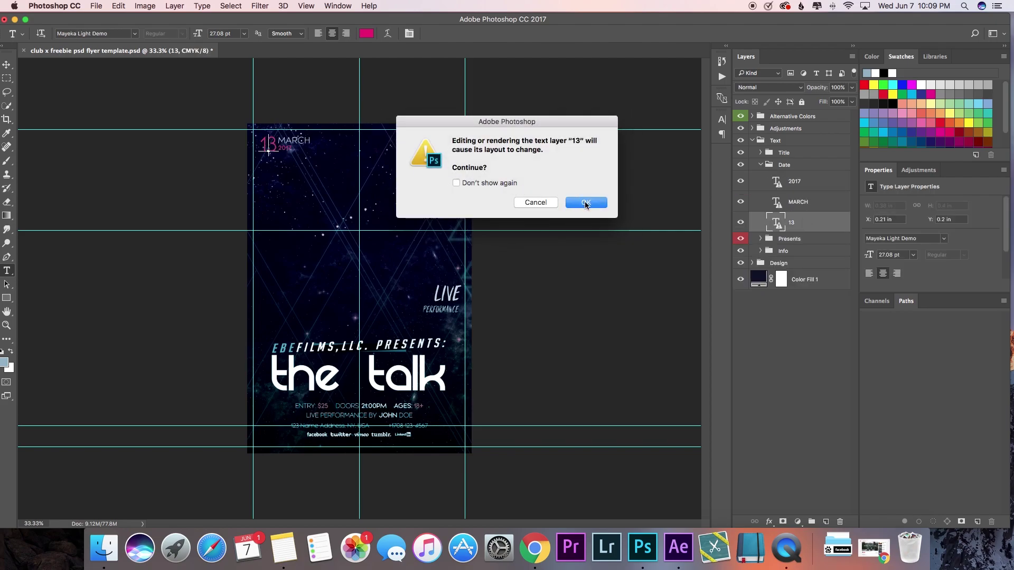
click(585, 204)
key(BackSpace)
key(BackSpace)
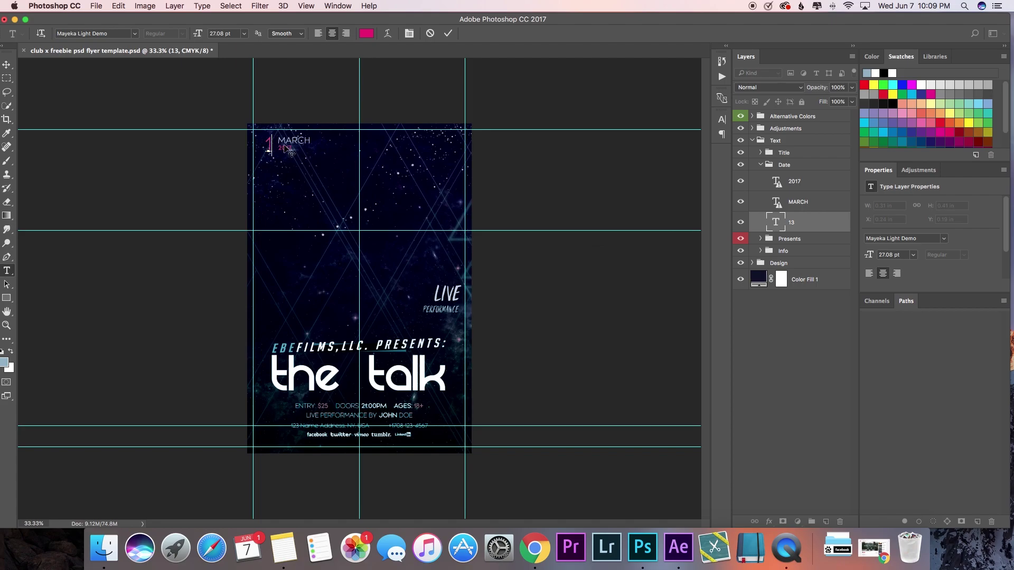
text(12)
key(super+Return)
Step: Retype the month MARCH as AUGUST and nudge its position
super+click(299, 141)
click(299, 141)
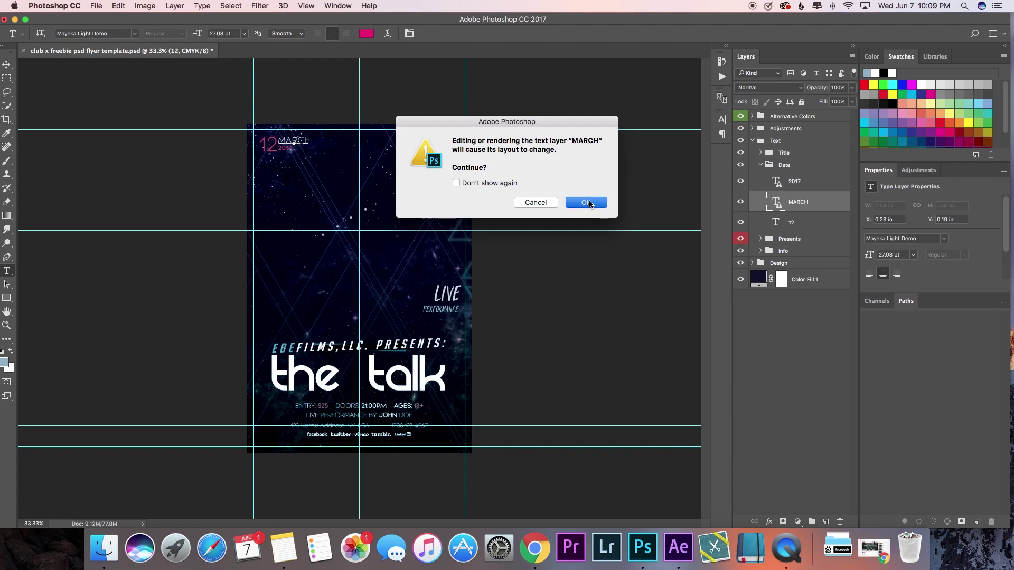
key(Return)
double_click(298, 138)
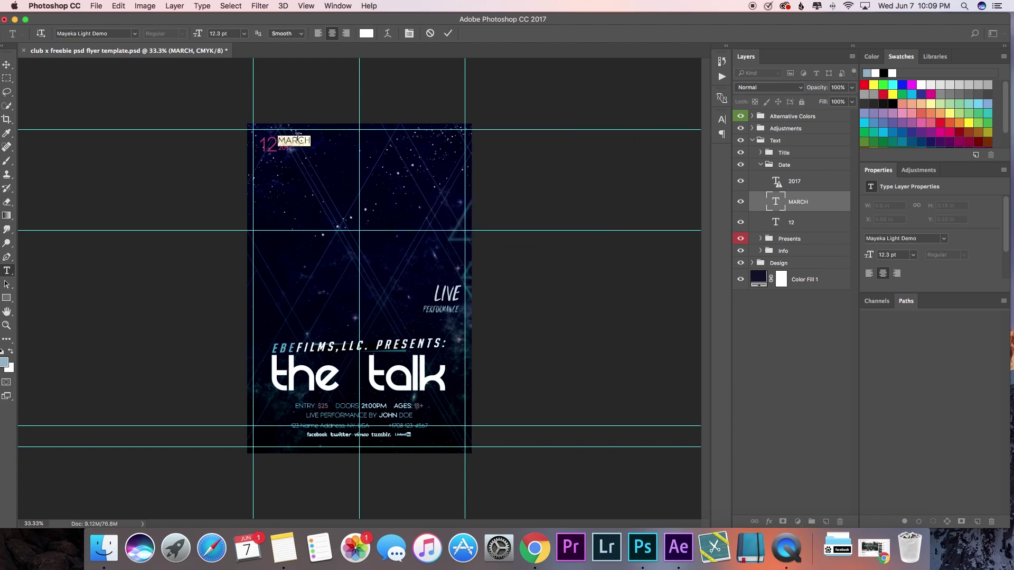
text(AUGUST)
click(448, 32)
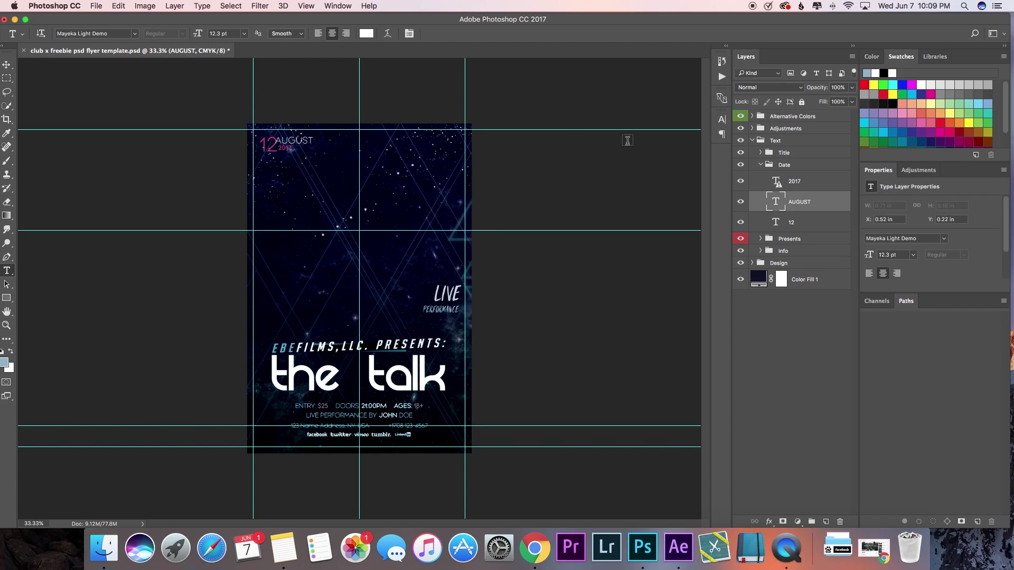
click(6, 65)
drag(297, 140, 303, 141)
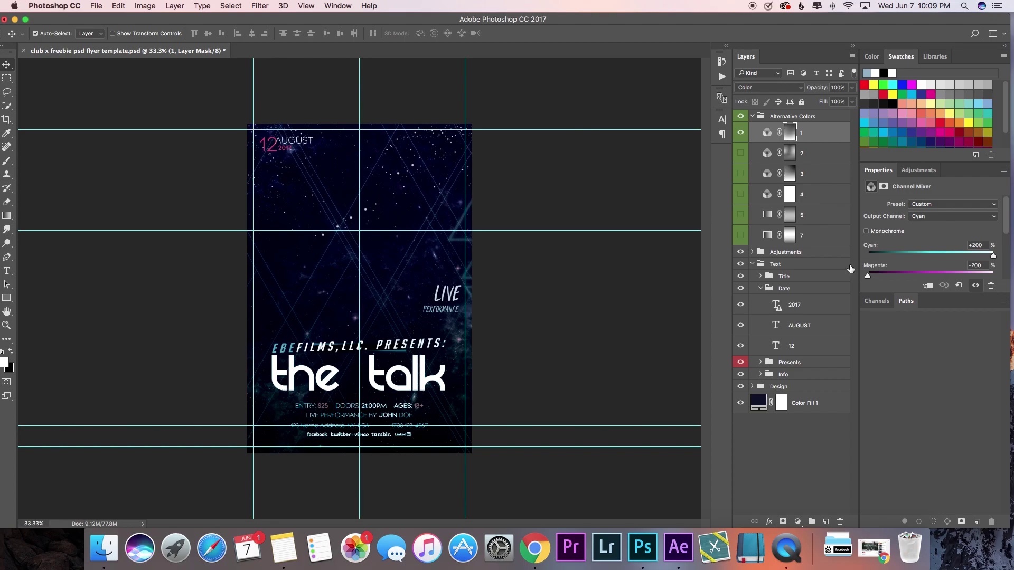
Step: Select the AUGUST layer and shift the month text toward the day number
click(752, 116)
click(809, 207)
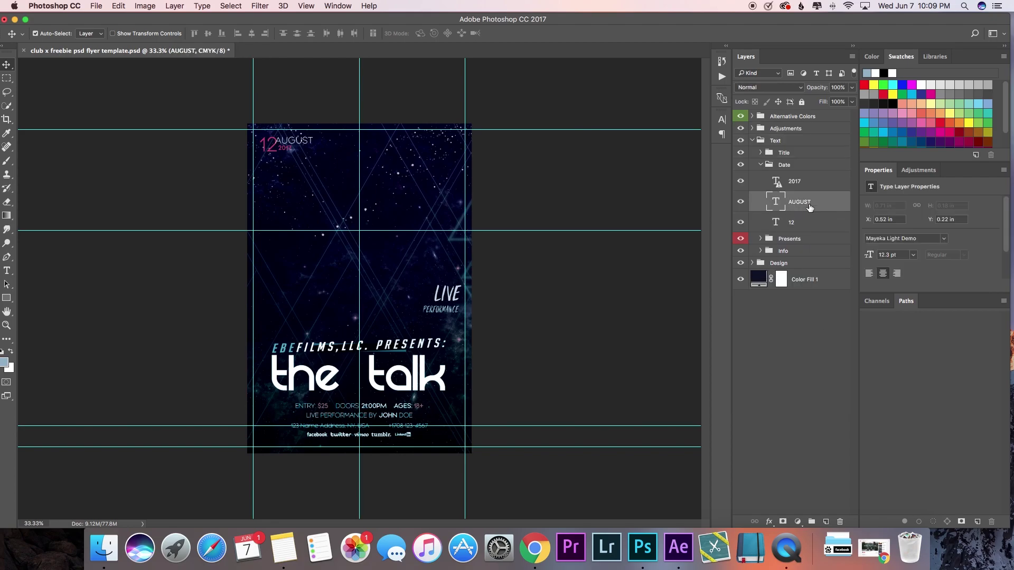
drag(290, 141, 296, 141)
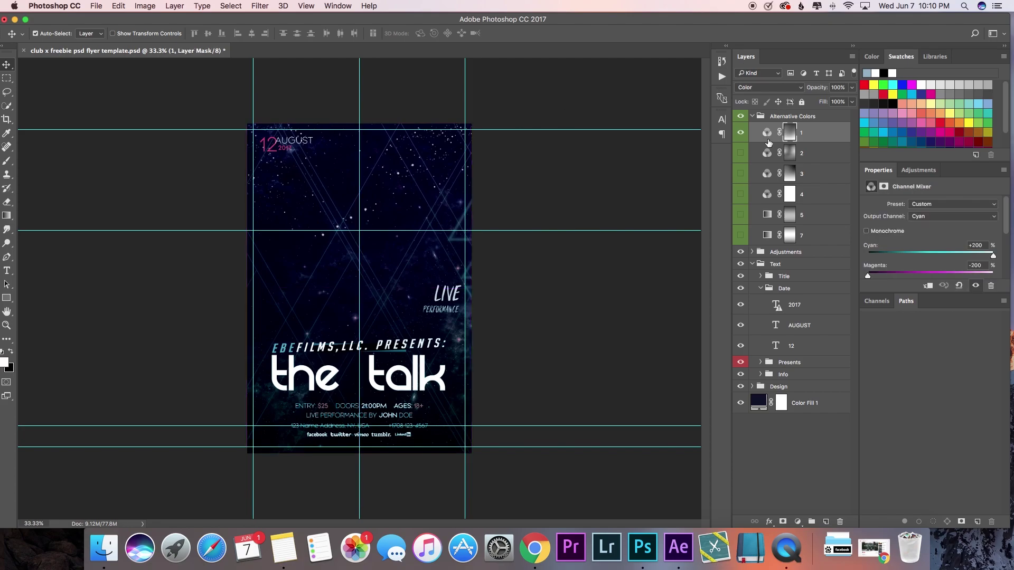
click(752, 117)
click(813, 199)
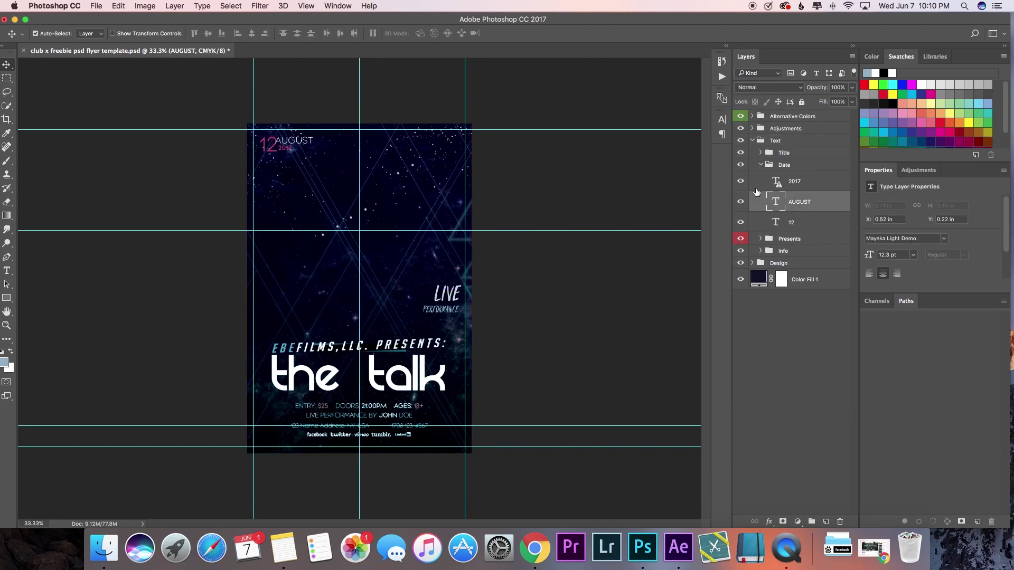
click(291, 144)
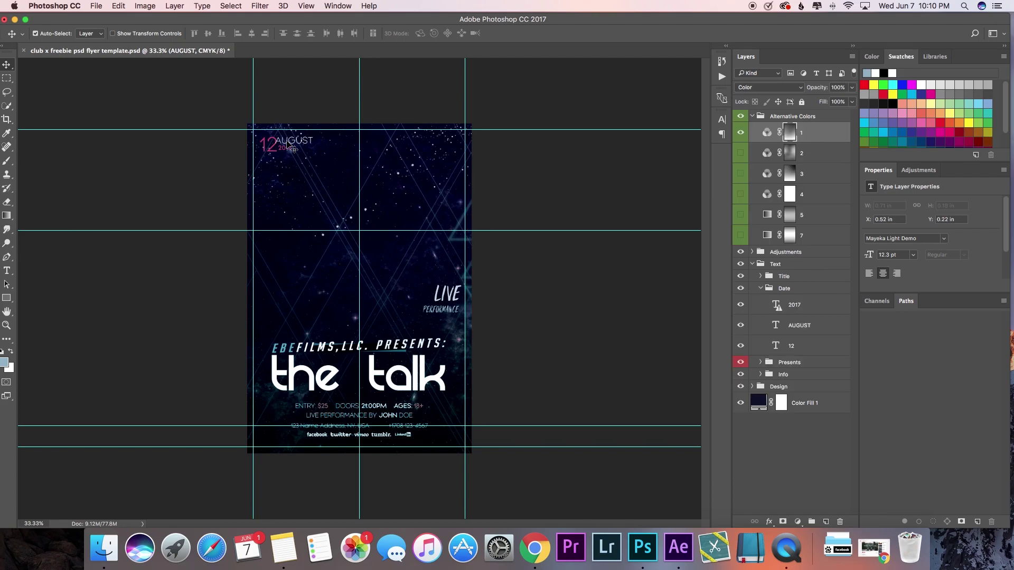
Step: Delete the space before AUGUST and collapse the Text group
click(752, 117)
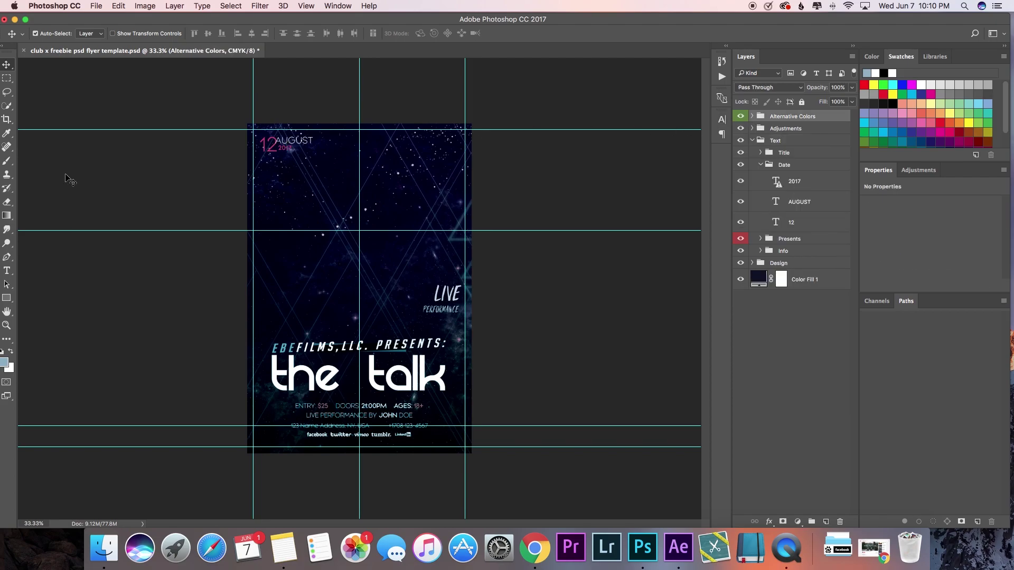
click(8, 271)
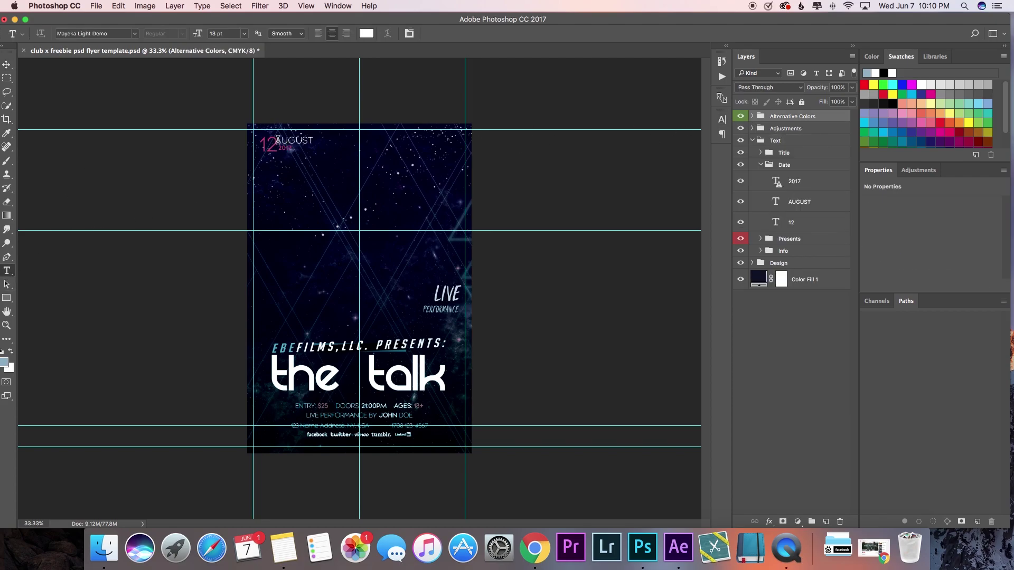
click(277, 142)
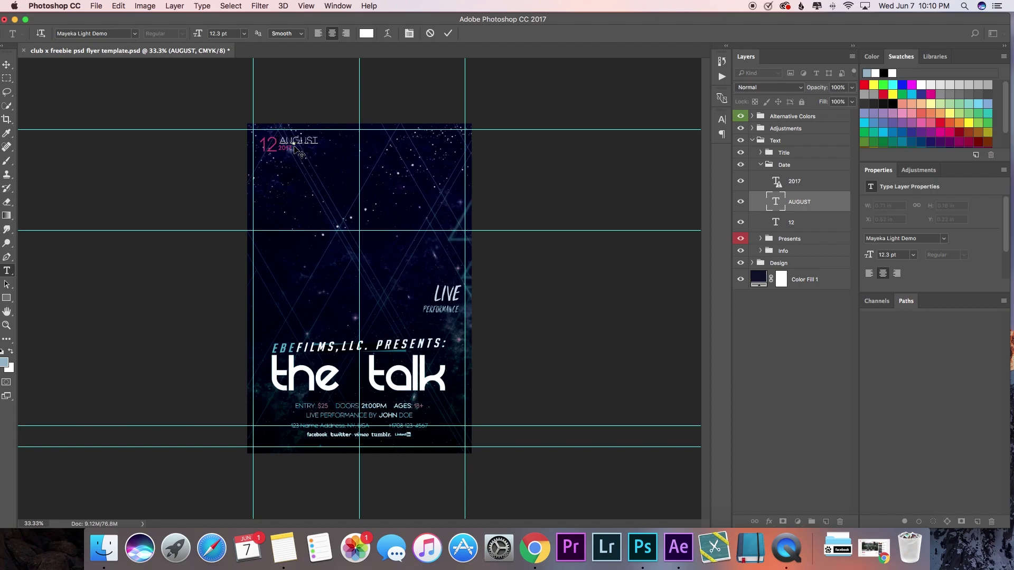
key(BackSpace)
click(448, 34)
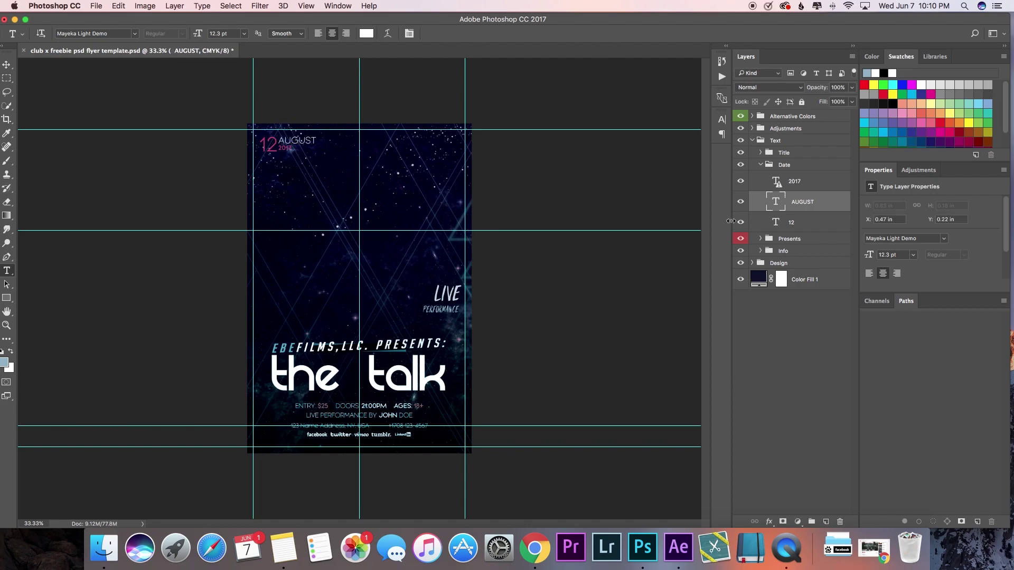
click(753, 138)
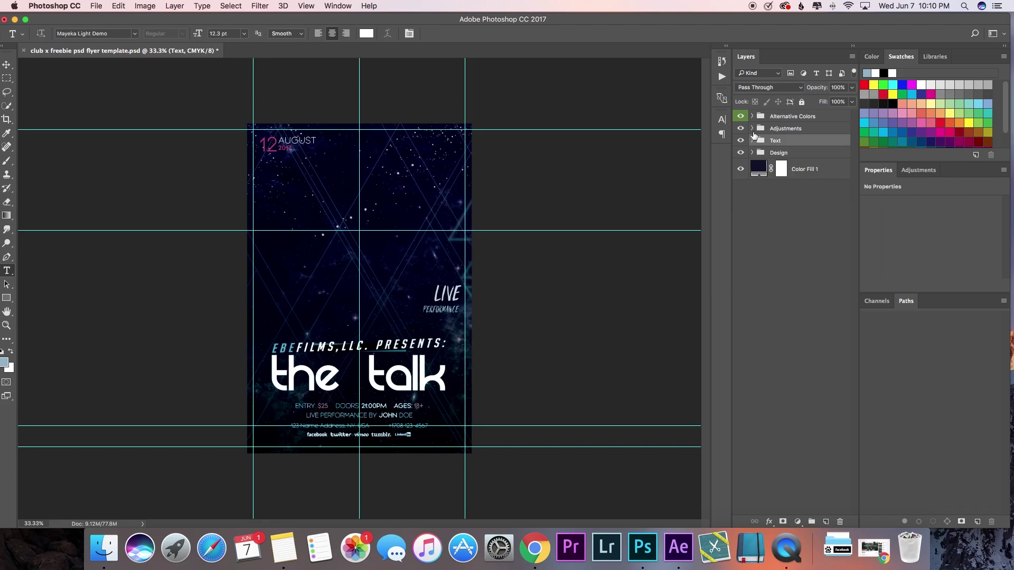
Step: Trim the Info group's social links line down to just 'facebook'
click(753, 140)
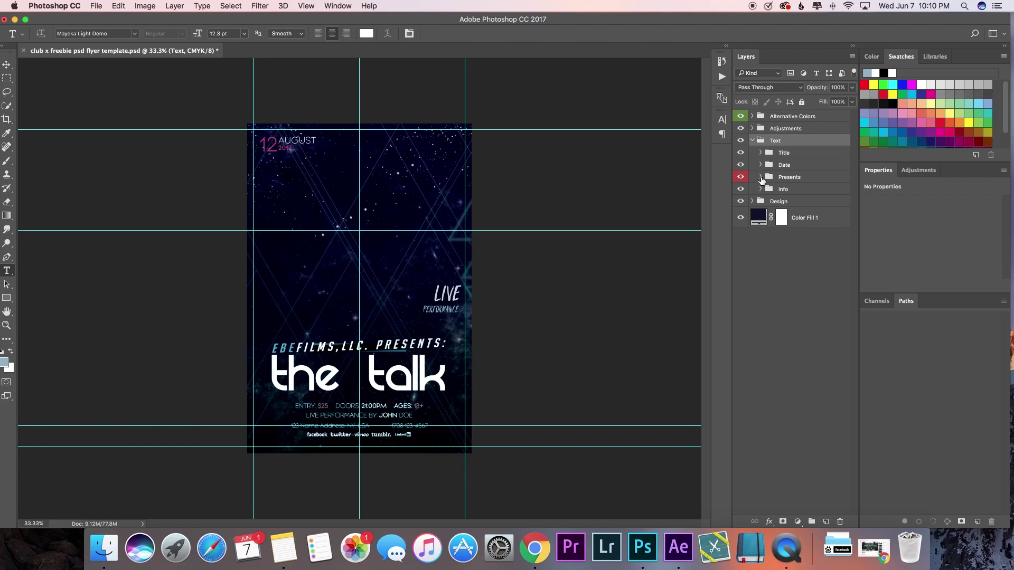
click(760, 189)
click(741, 206)
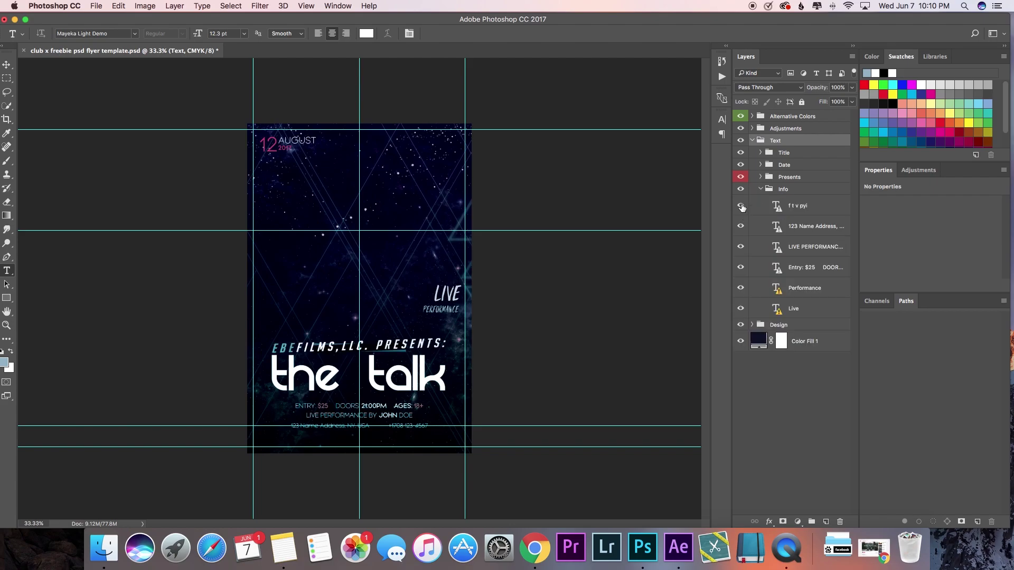
click(741, 206)
click(844, 208)
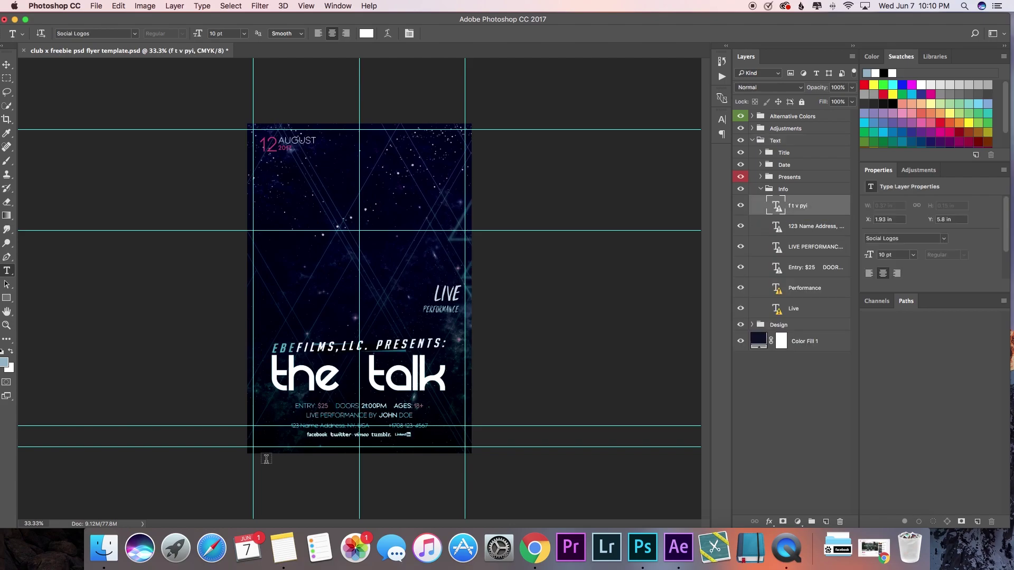
drag(372, 434, 413, 436)
key(BackSpace)
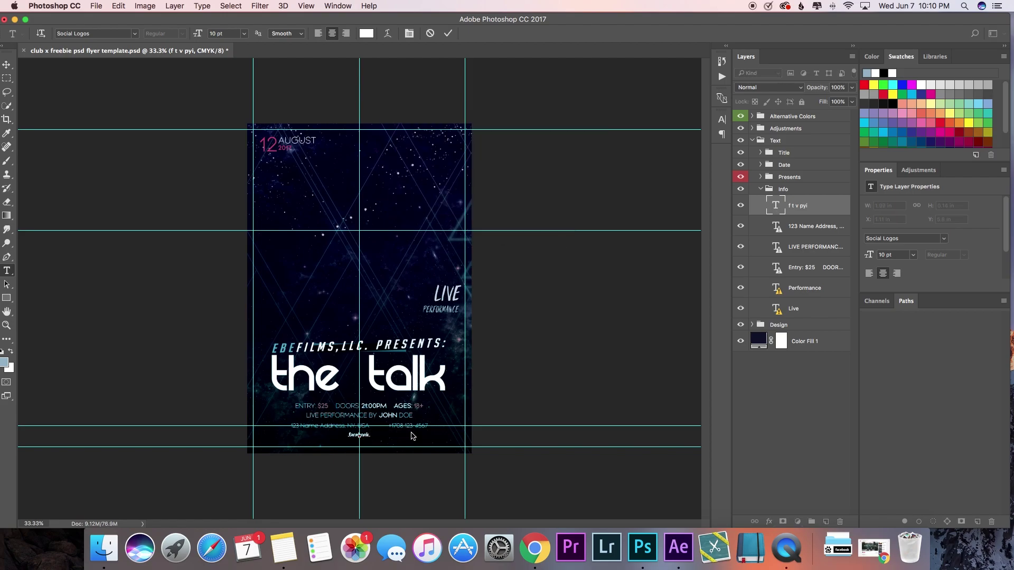
click(448, 33)
Step: Replace the entry and doors line with the actor's starring credit, enlarged to 16 pt
click(818, 230)
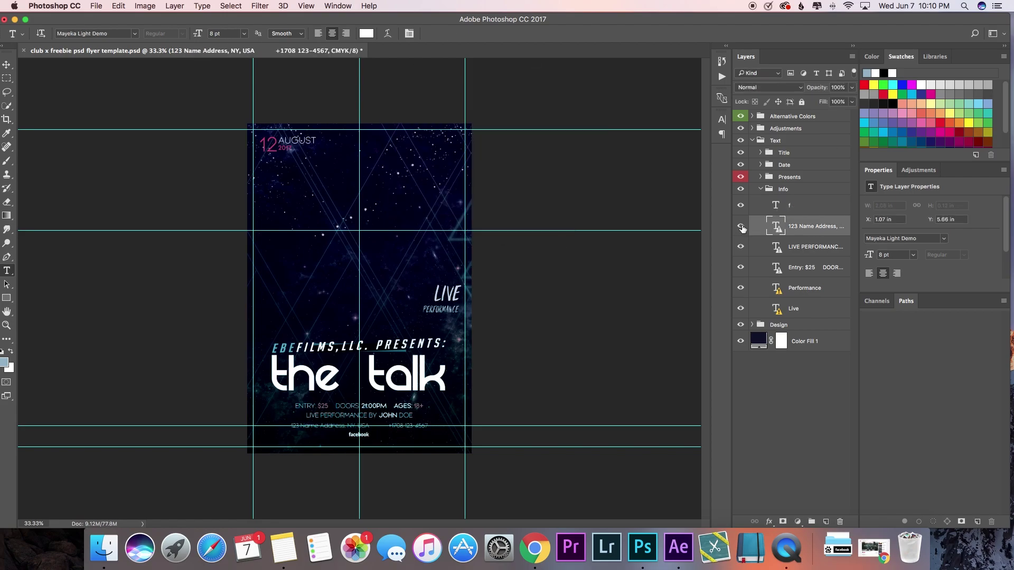
click(802, 268)
click(346, 405)
key(Return)
key(super+a)
key(BackSpace)
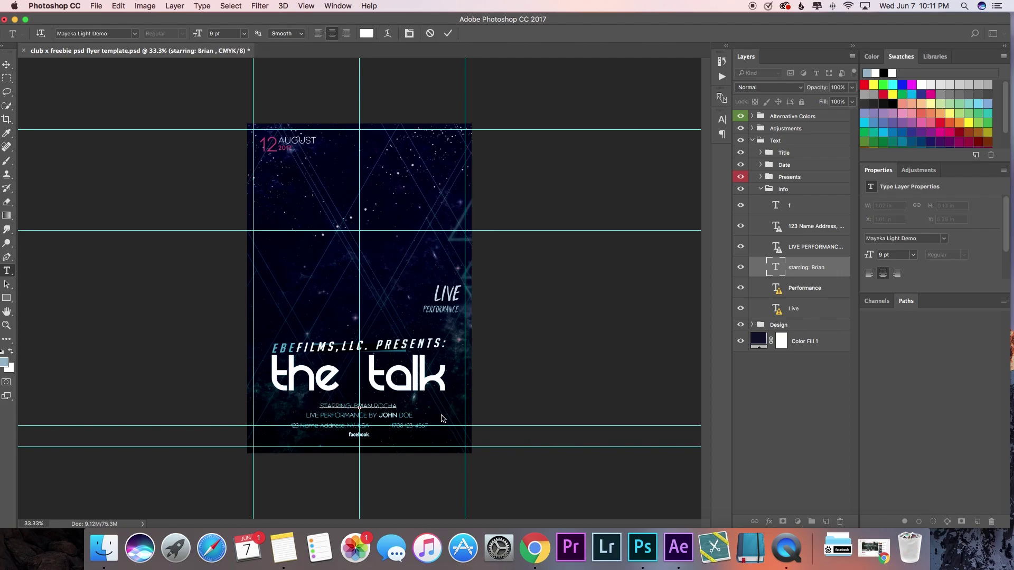
drag(379, 406, 325, 315)
drag(198, 34, 203, 36)
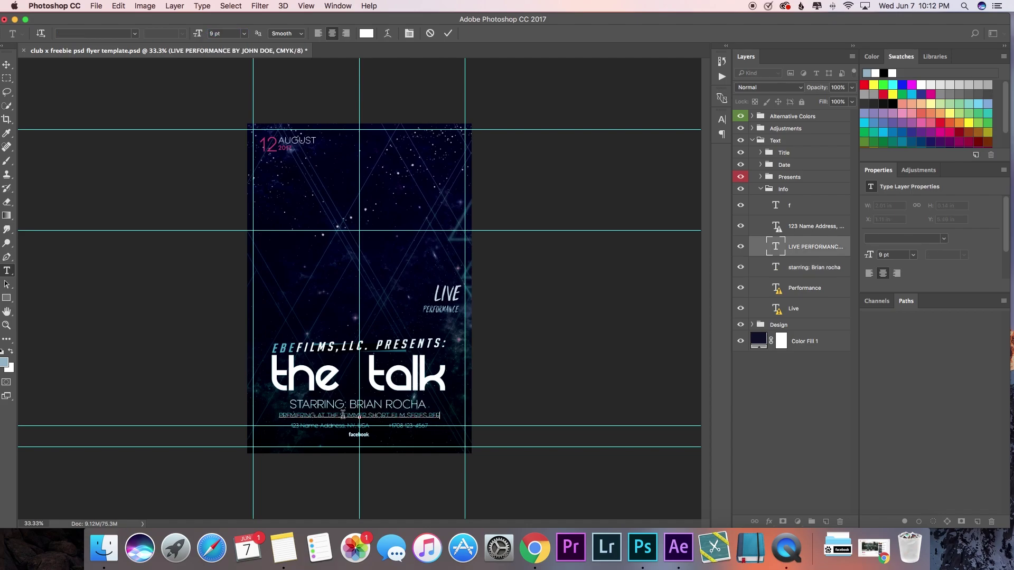
Step: Add the 'series permiere' premiere text and begin editing the address line
text(series permiere)
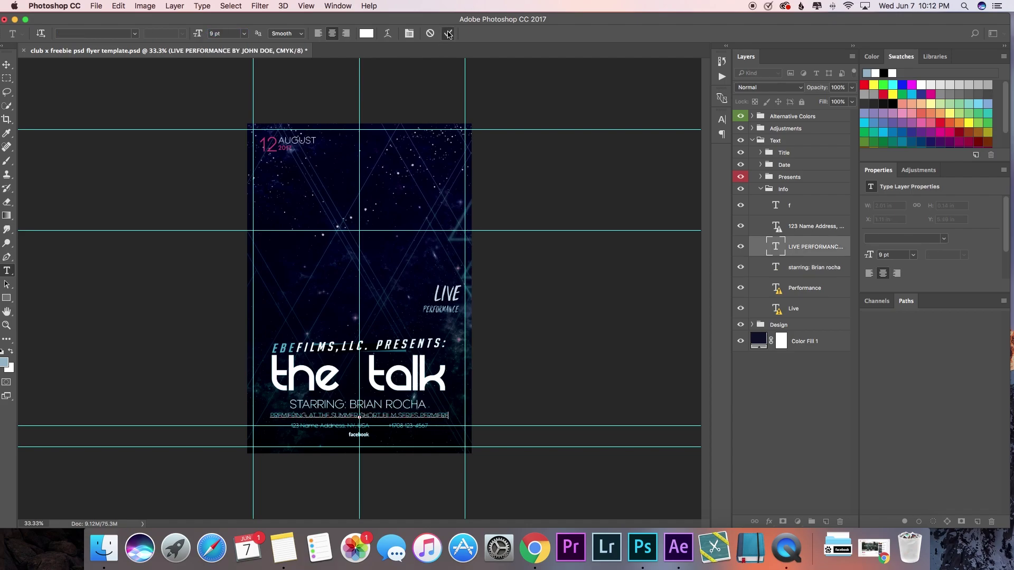
click(448, 34)
click(839, 227)
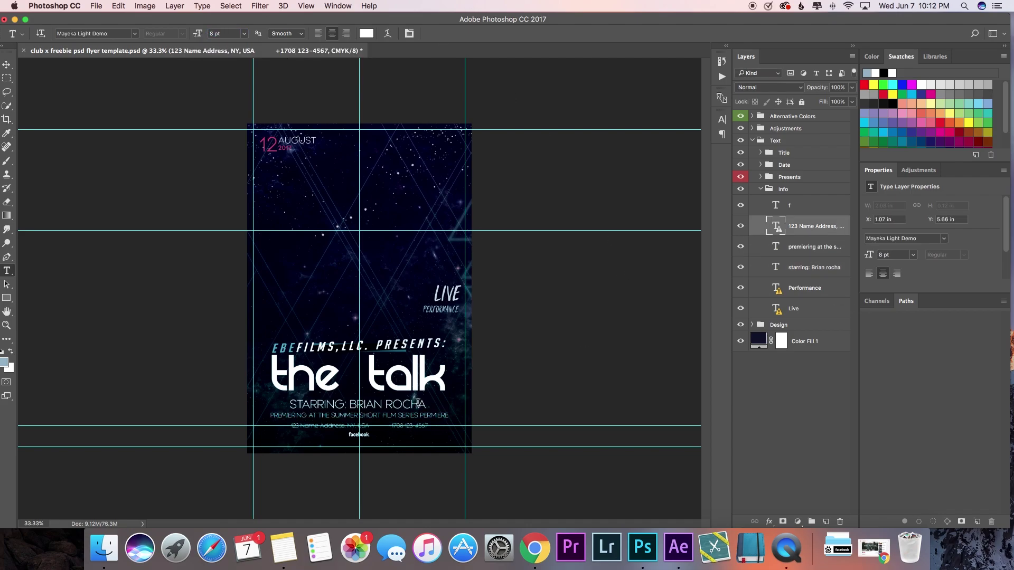
click(345, 432)
key(Return)
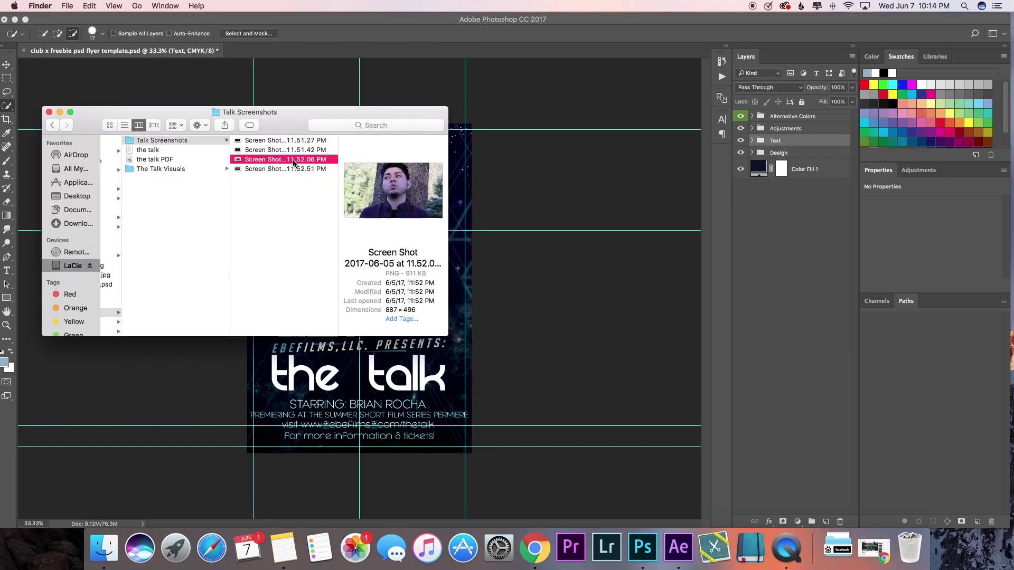
Step: Open the 11.52.06 PM screenshot in Photoshop and rough-select the man with Quick Selection
drag(296, 163, 258, 51)
mouse_move(364, 295)
mouse_down()
mouse_move(370, 370)
mouse_move(476, 402)
mouse_move(365, 172)
mouse_move(309, 164)
mouse_move(290, 261)
mouse_move(311, 317)
mouse_move(285, 343)
mouse_move(315, 286)
mouse_move(294, 201)
mouse_move(305, 181)
mouse_up()
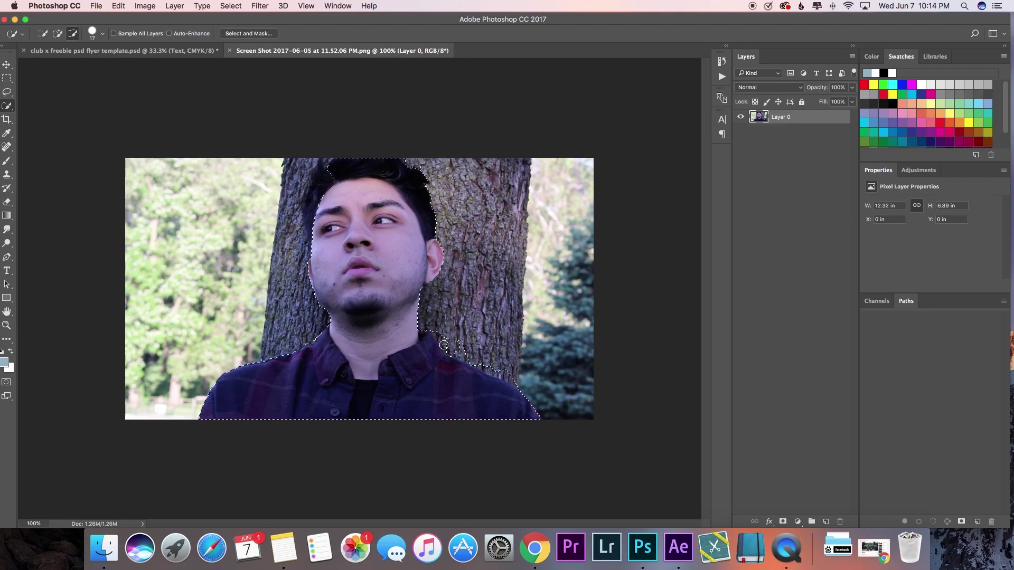
Step: Refine the man's selection at the right shoulder and add more of his hair
click(465, 351)
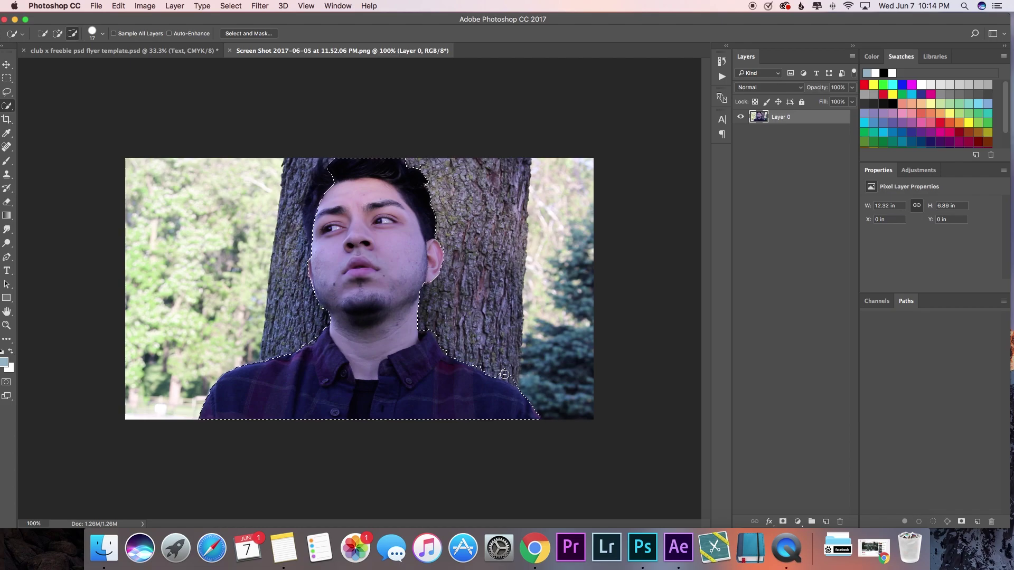
click(483, 364)
click(314, 240)
scroll(314, 239, up, 5)
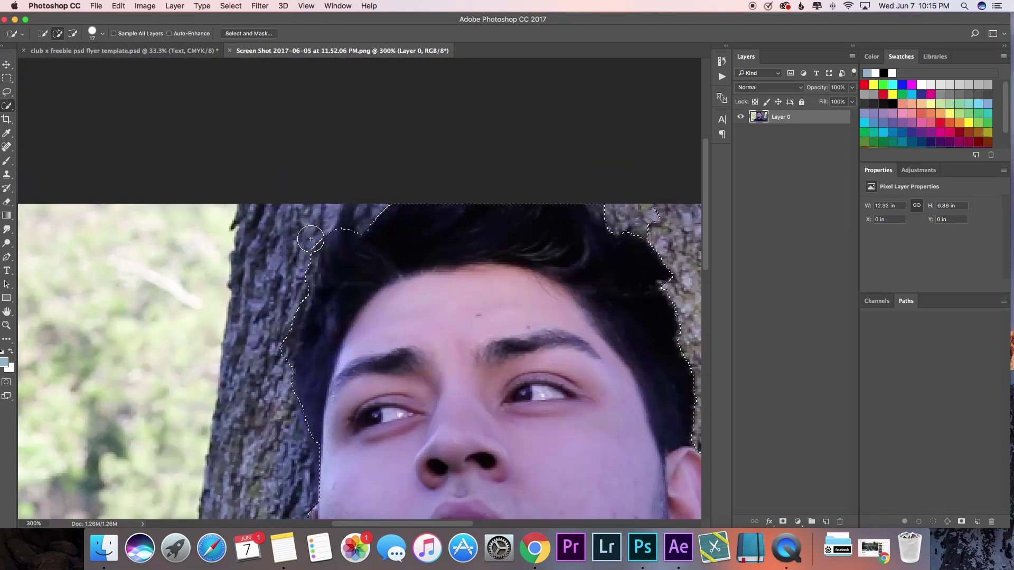
scroll(312, 239, up, 2)
Step: Set the subtract brush to size 9, then move the selected man into the flyer
click(73, 35)
click(102, 33)
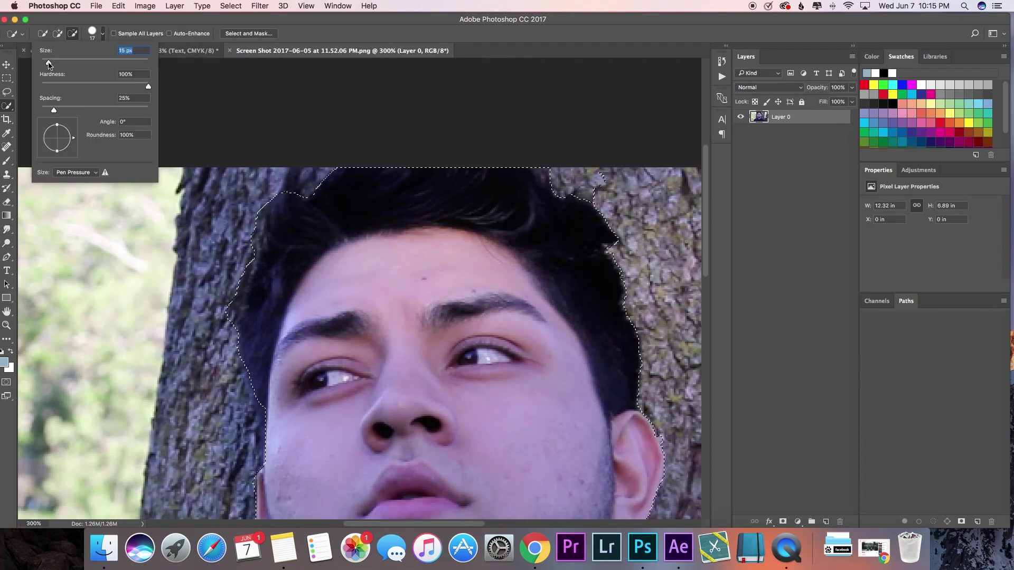
click(231, 285)
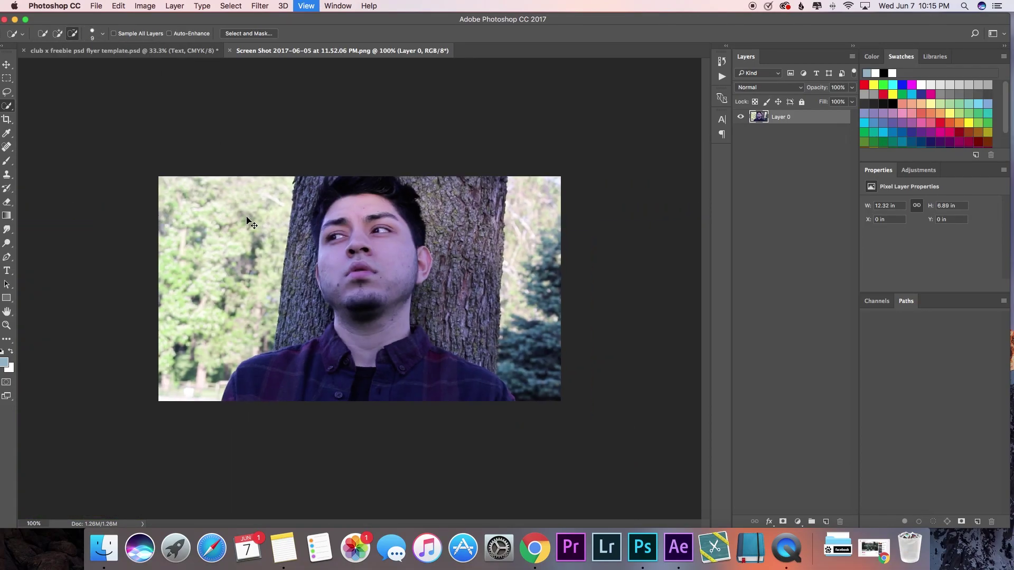
scroll(244, 220, down, 3)
scroll(245, 220, up, 1)
click(10, 66)
drag(392, 166, 352, 268)
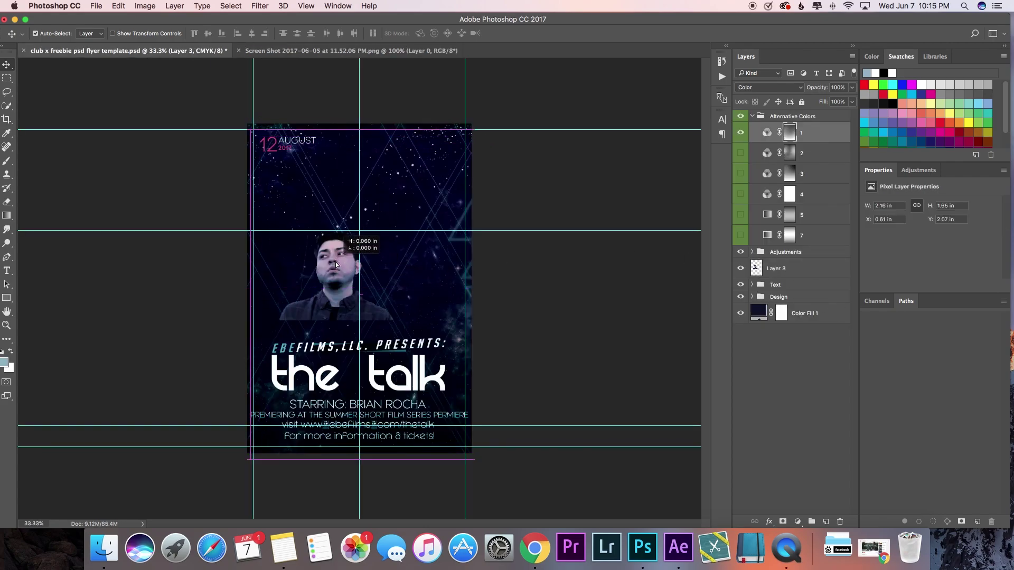
Step: Scale the man to about 201% and position him above the flyer title
click(124, 5)
click(148, 210)
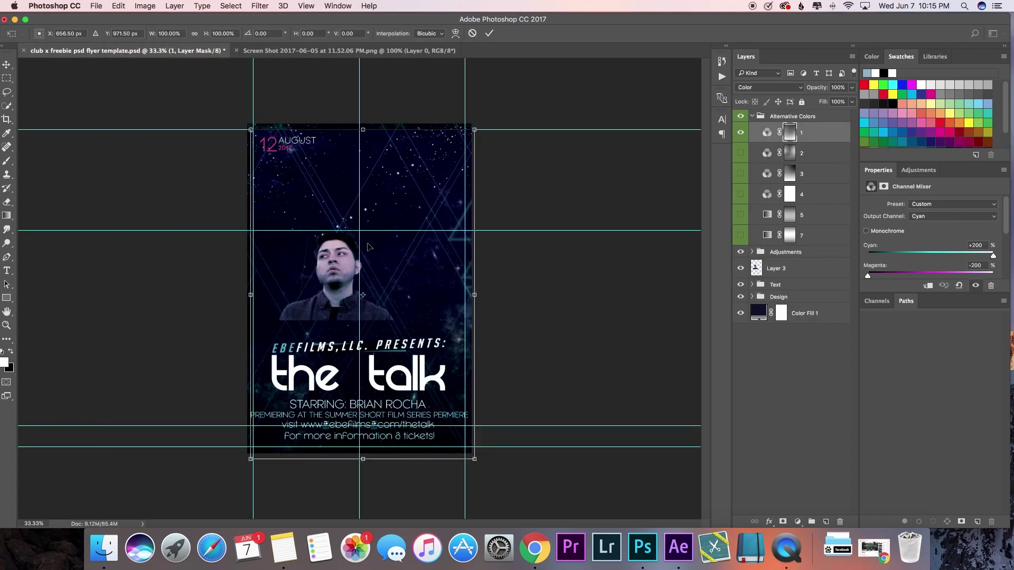
key(Escape)
click(336, 275)
click(121, 6)
mouse_move(148, 233)
click(254, 258)
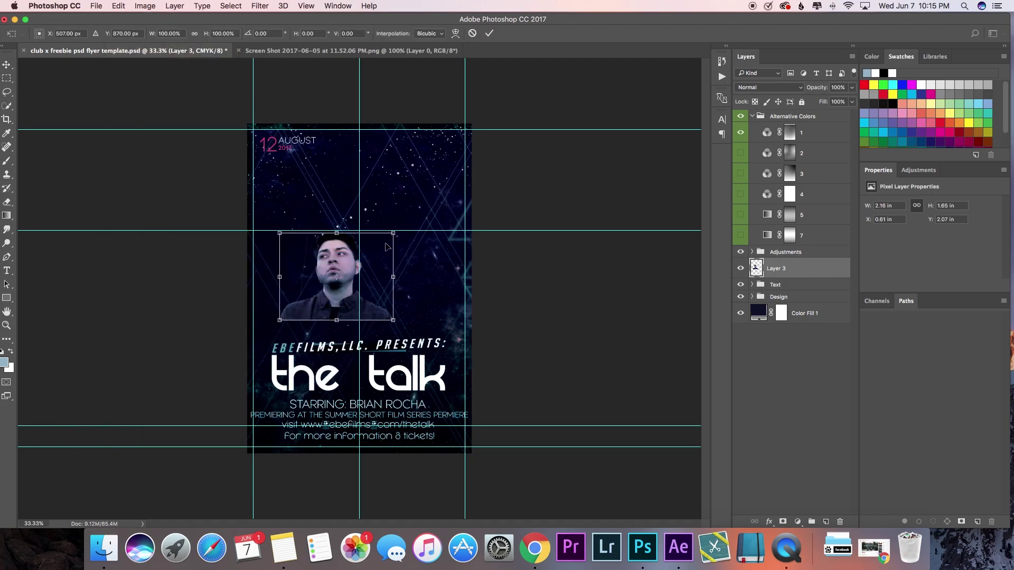
drag(394, 233, 506, 144)
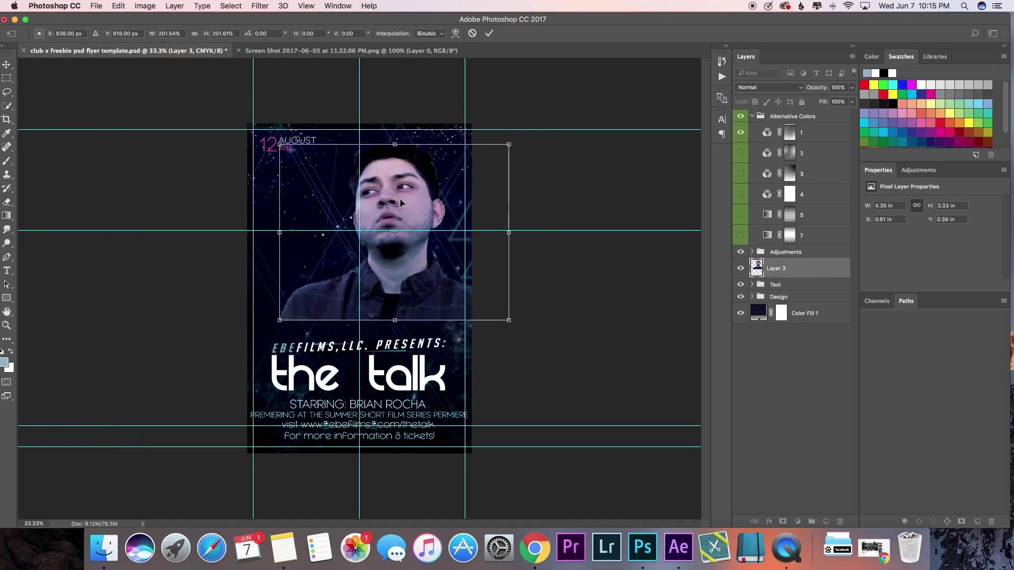
drag(401, 199, 368, 224)
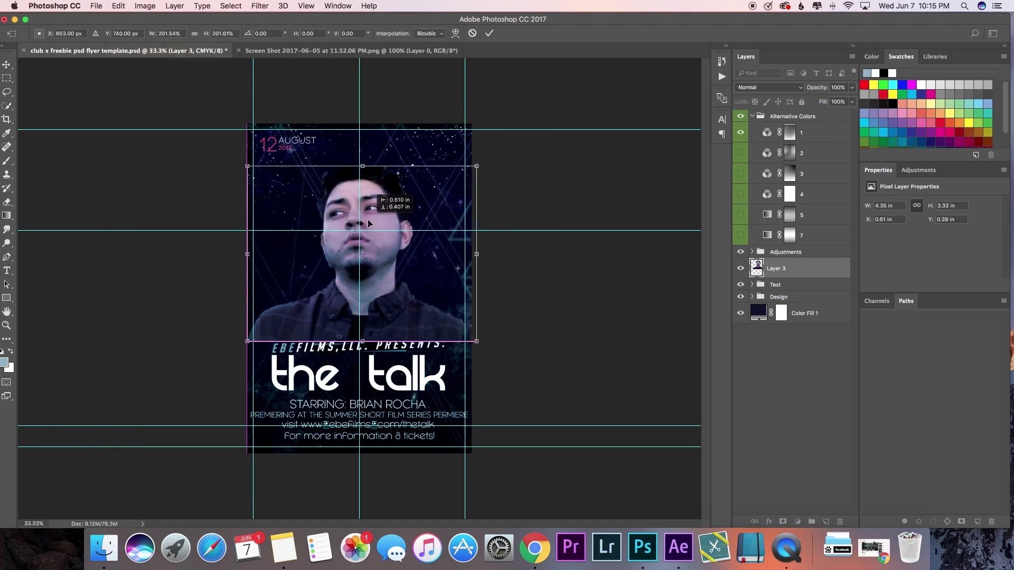
click(489, 33)
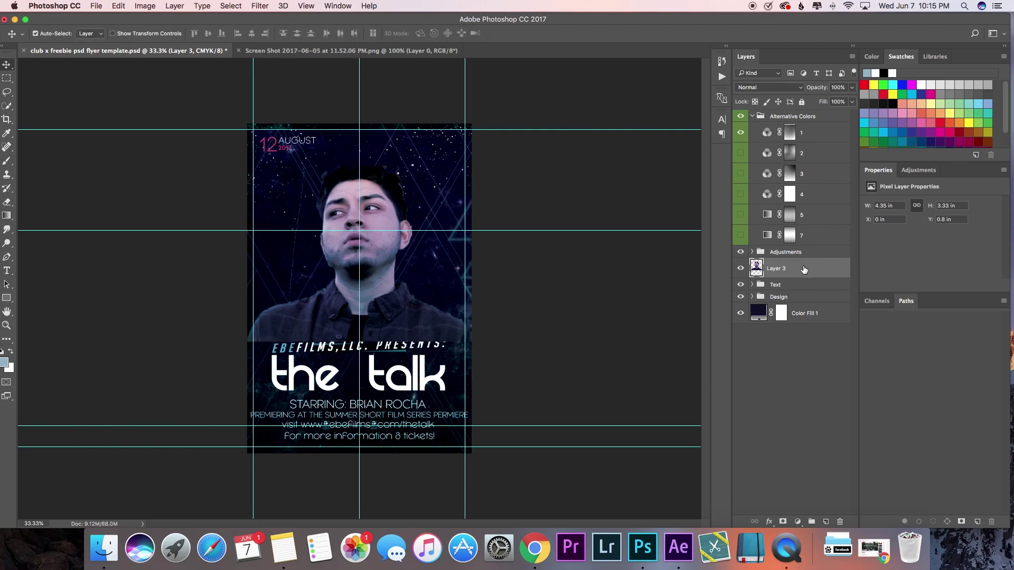
Step: Move Layer 3 in the stack to sit between the Text and Design groups
drag(804, 269, 804, 251)
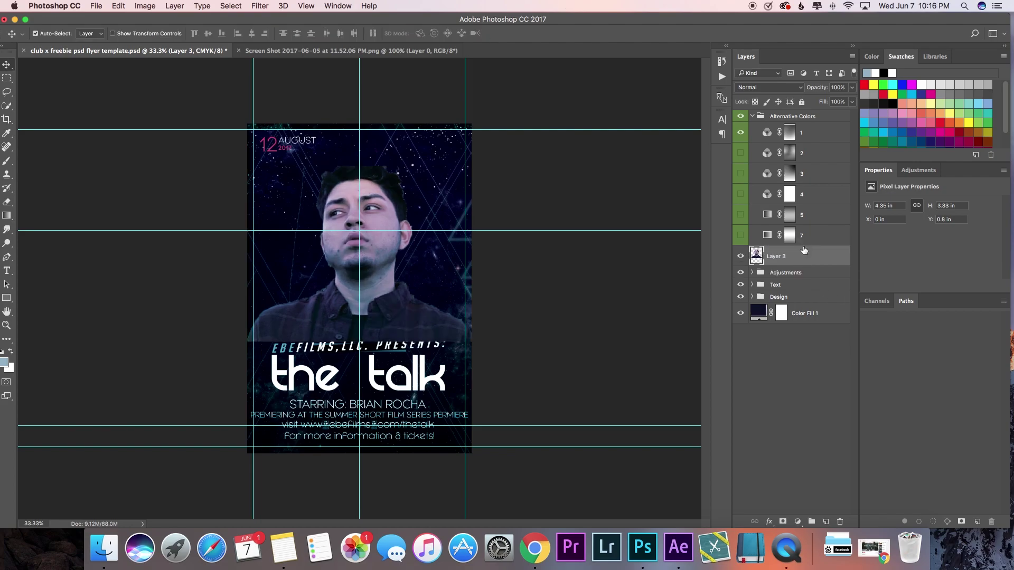
click(752, 116)
drag(806, 137, 804, 171)
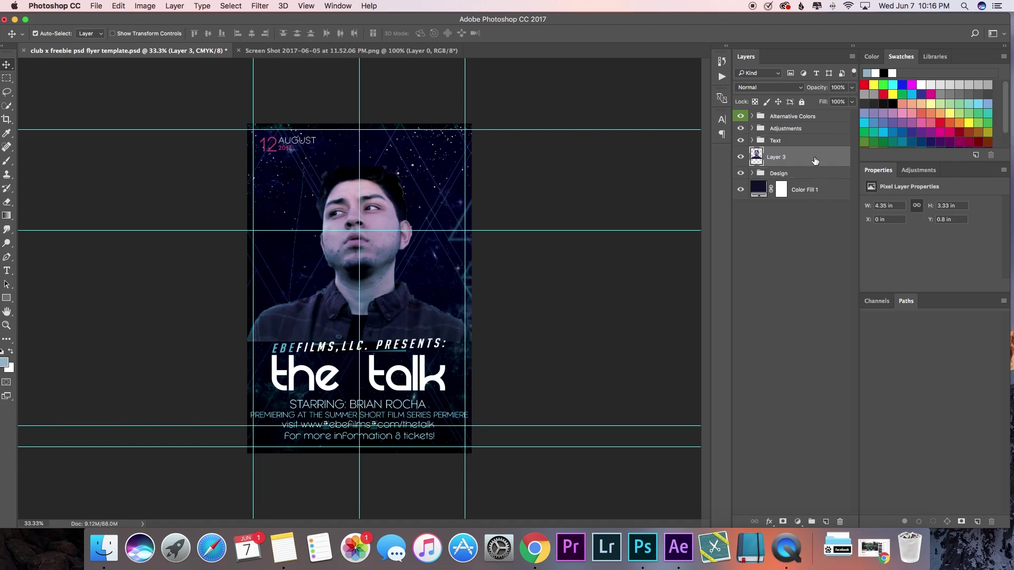
double_click(815, 158)
Step: Apply a 155 px Outer Glow to the man with 0 spread and 31% opacity
click(578, 364)
drag(707, 289, 727, 306)
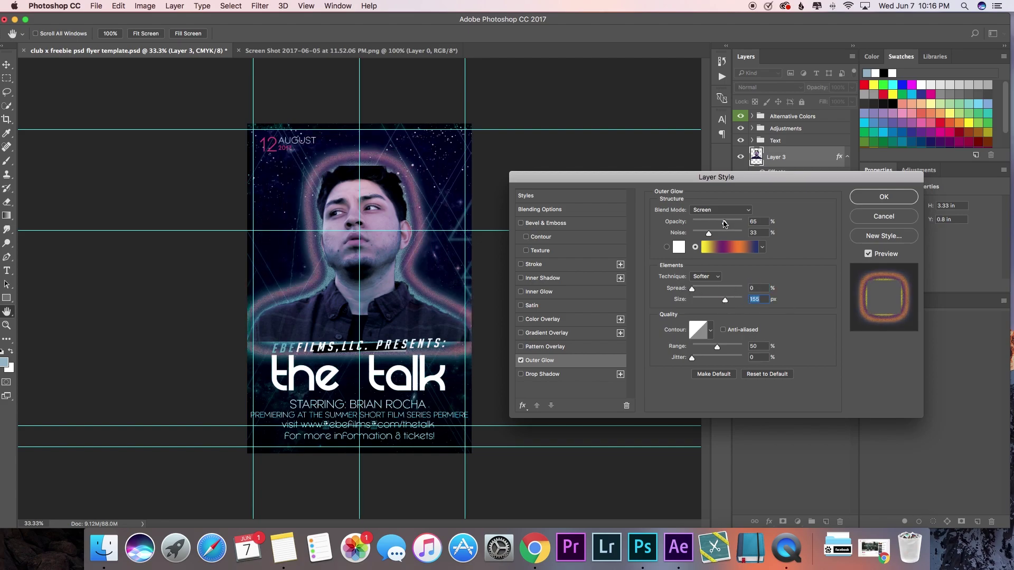
drag(724, 223, 709, 225)
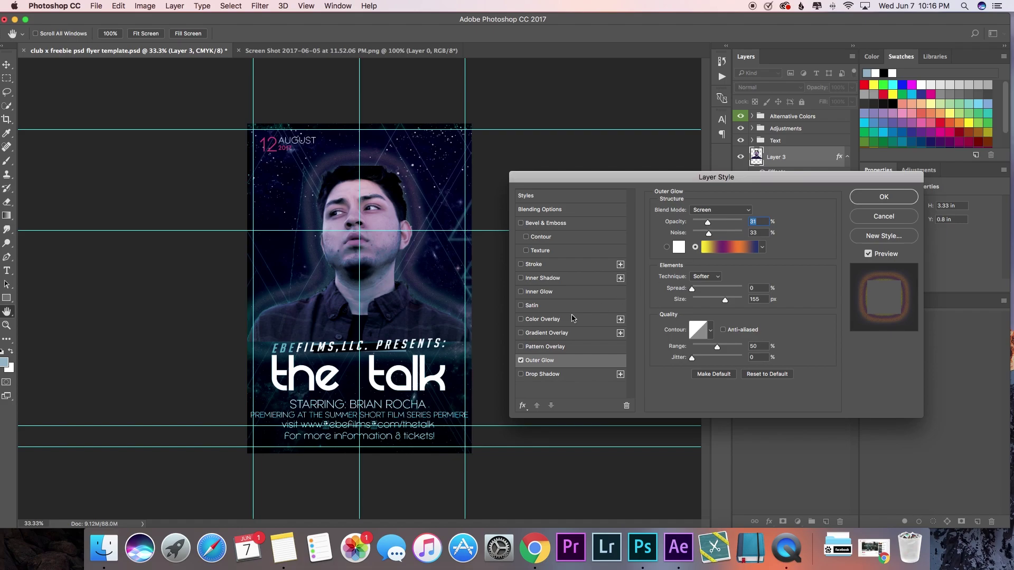
click(879, 199)
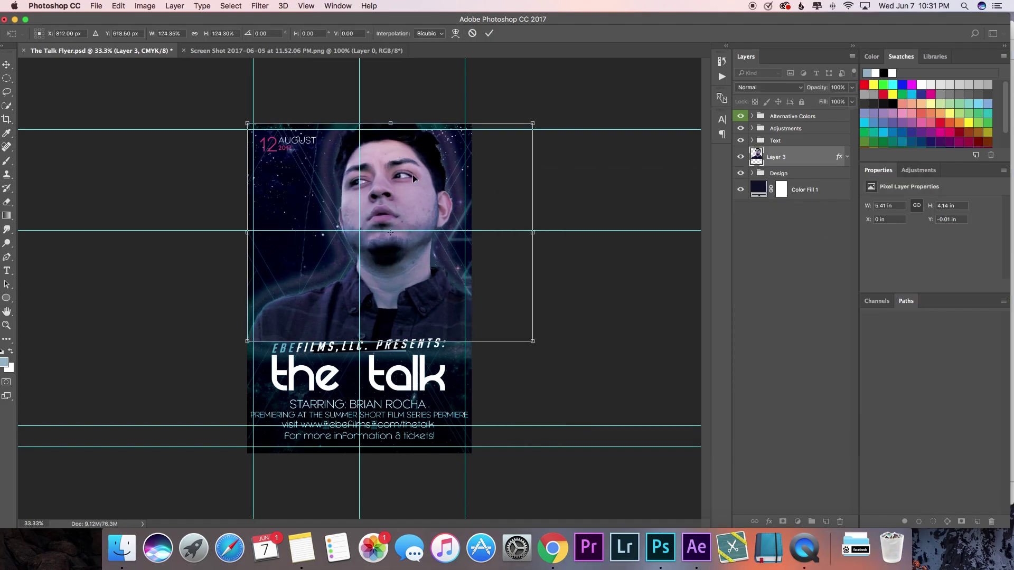
Step: Scale the man's photo up slightly to 5.53 × 4.23 in so it spans the flyer's width
click(489, 32)
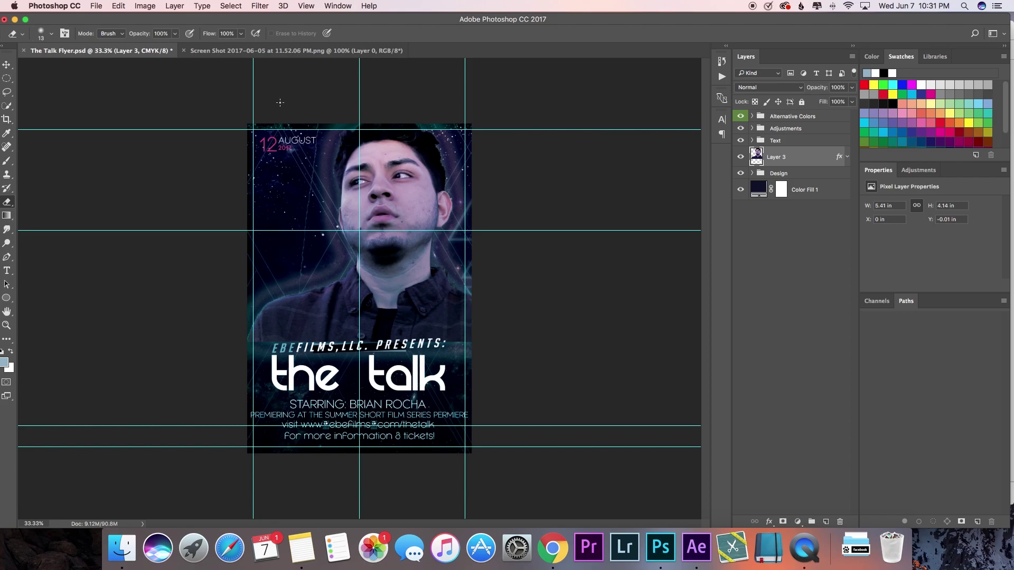
key(v)
click(118, 6)
mouse_move(235, 243)
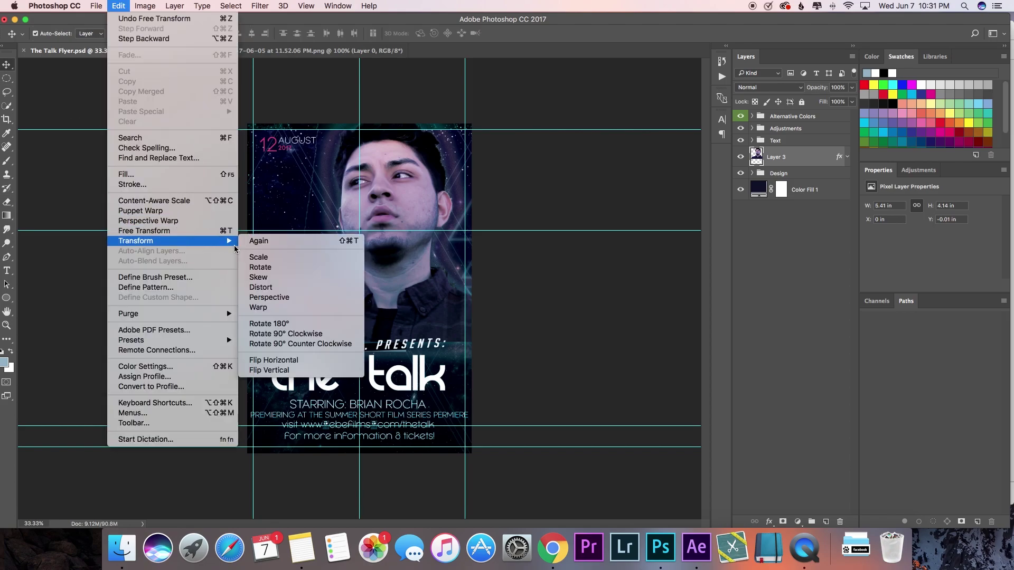
click(259, 257)
drag(244, 346, 238, 350)
click(489, 33)
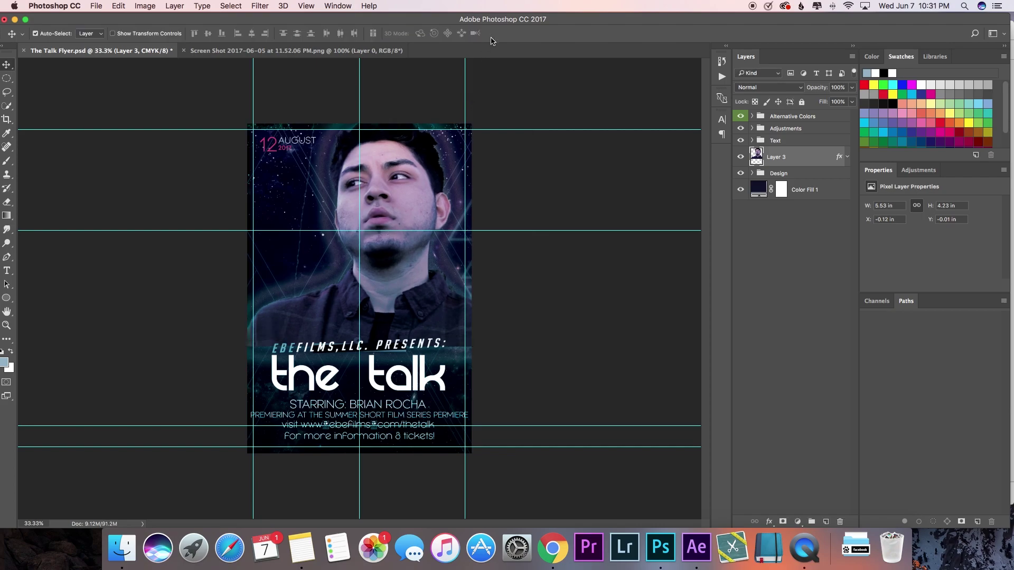
Step: Save The Talk Flyer document
click(96, 6)
click(121, 102)
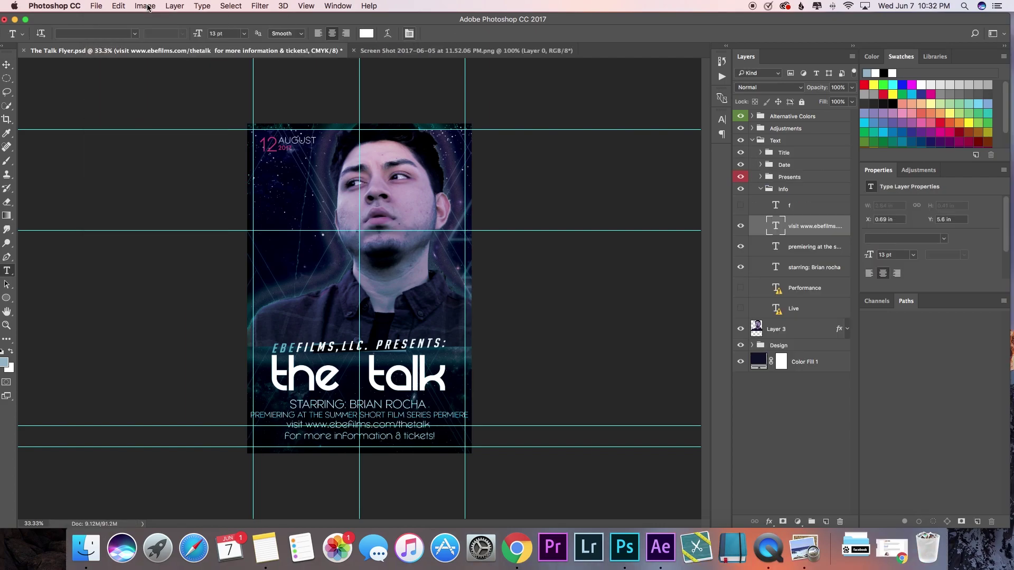
click(100, 7)
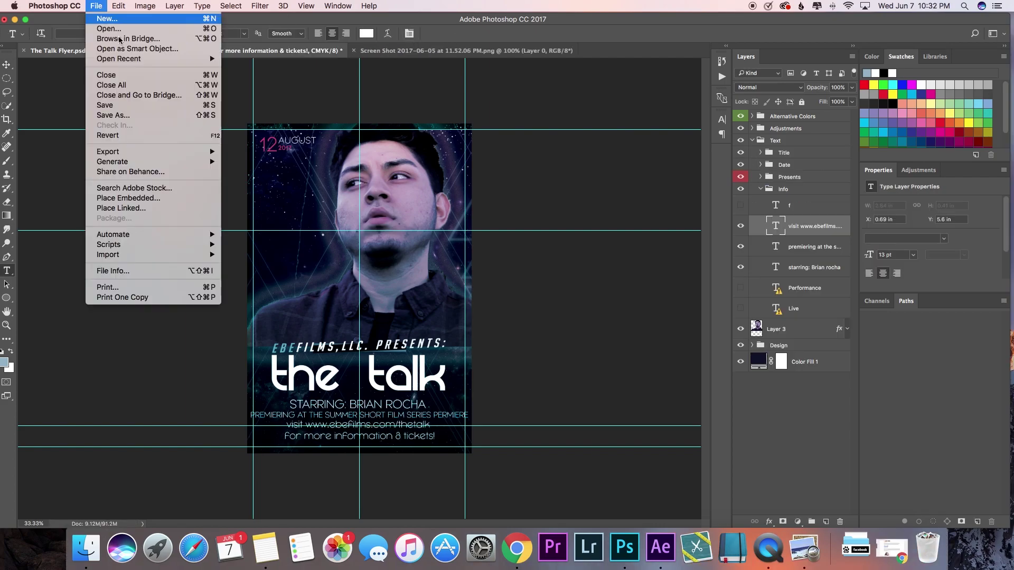
Step: Save the flyer again and dismiss the background save error
click(121, 105)
click(96, 5)
click(122, 105)
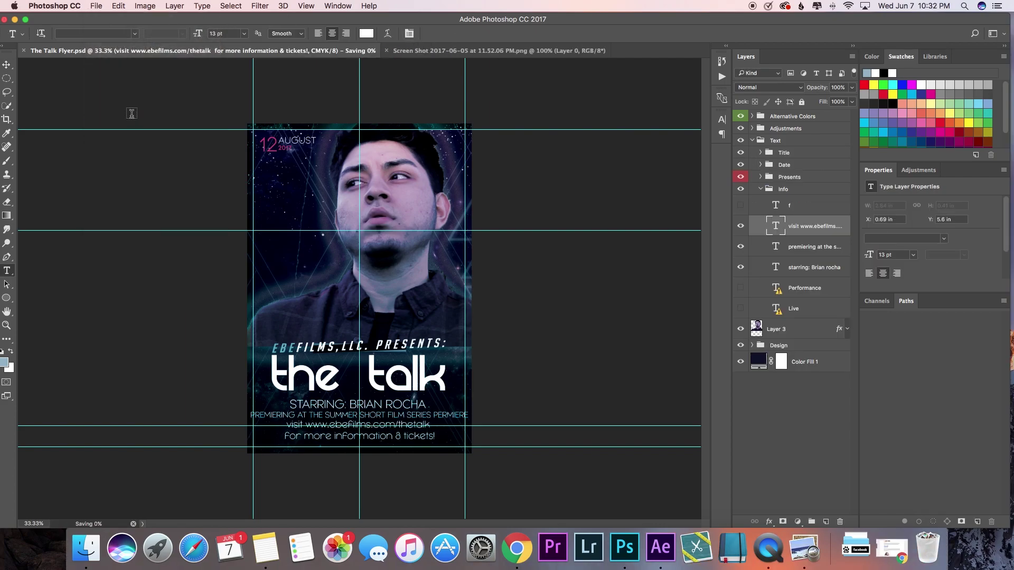
click(592, 192)
Step: Save a JPEG copy as The Talk Flyer.jpg, replacing the existing Desktop file, accepting the quality options
click(96, 6)
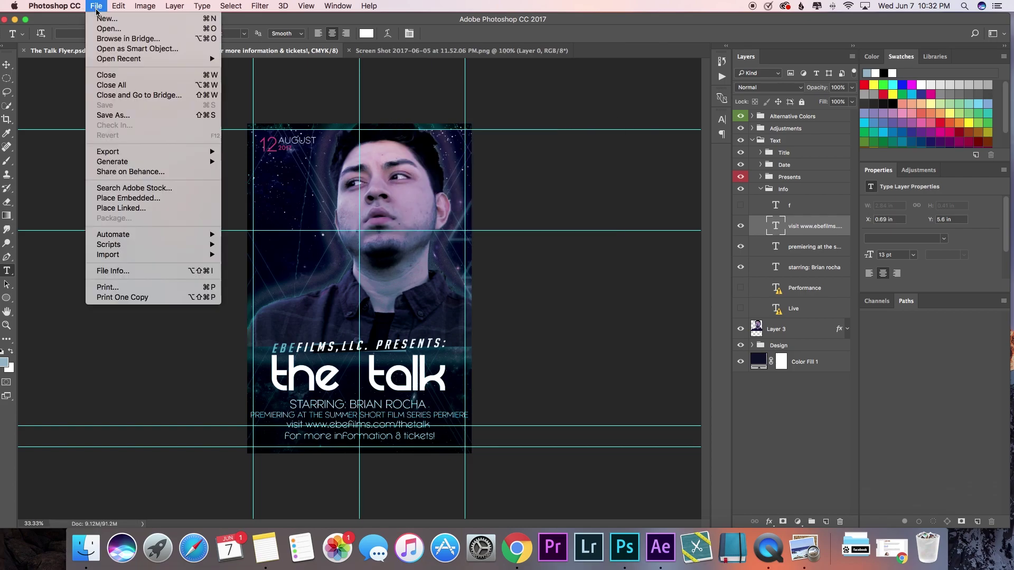
click(122, 116)
click(490, 375)
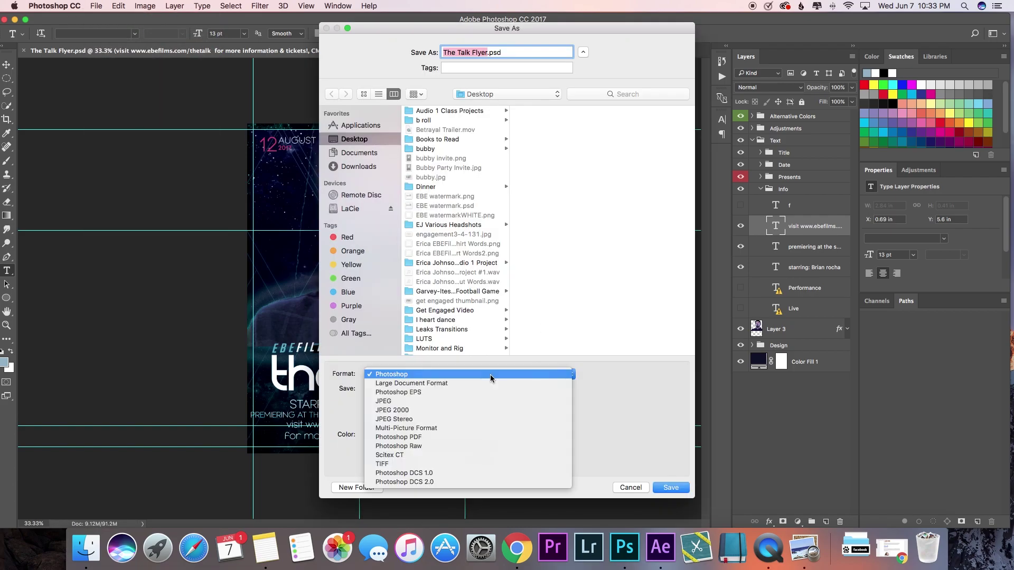
click(495, 403)
click(666, 486)
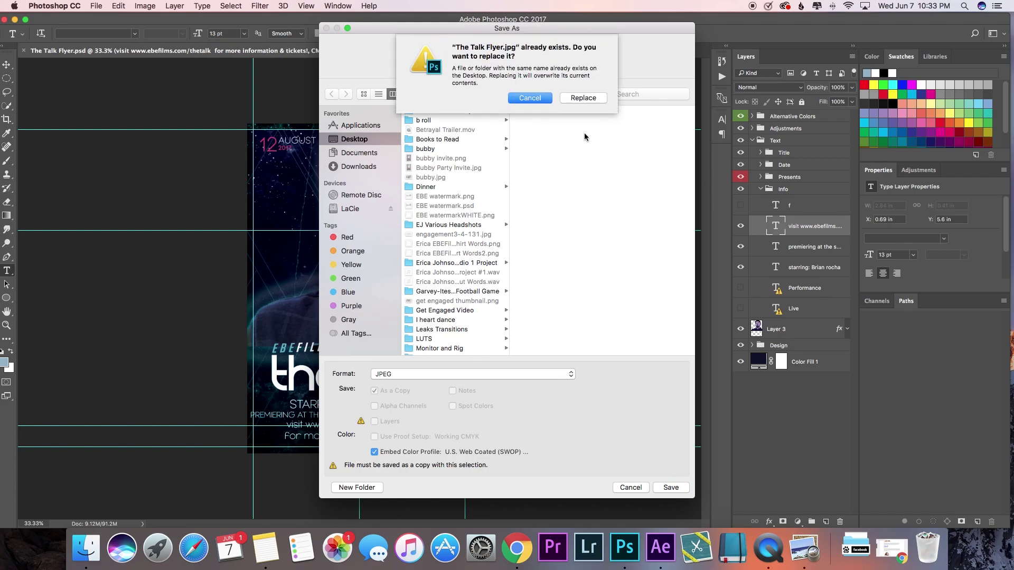
click(583, 98)
click(580, 192)
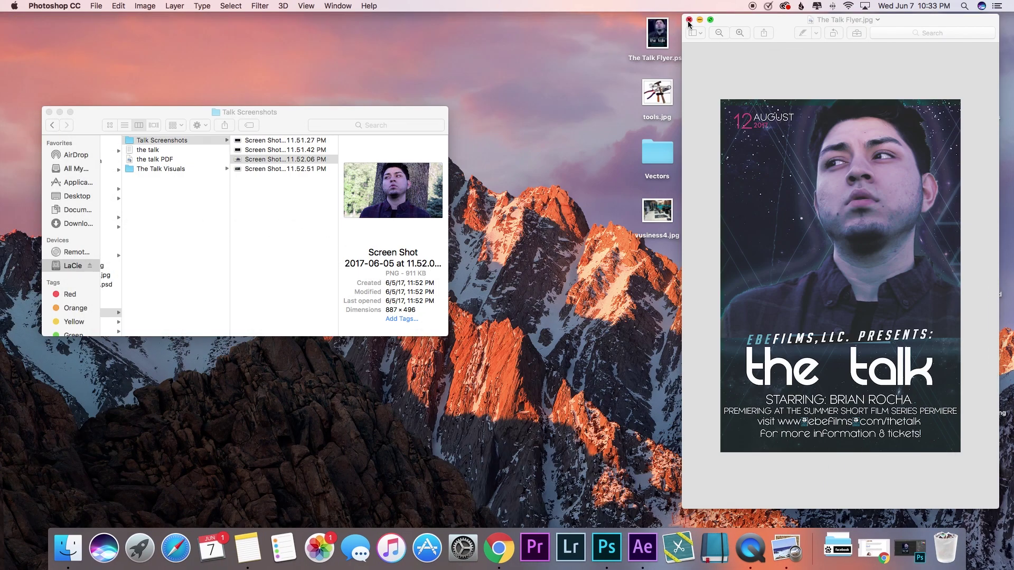
Step: Bring the Preview window forward and show The Talk Flyer.jpg full screen
drag(688, 23, 10, 24)
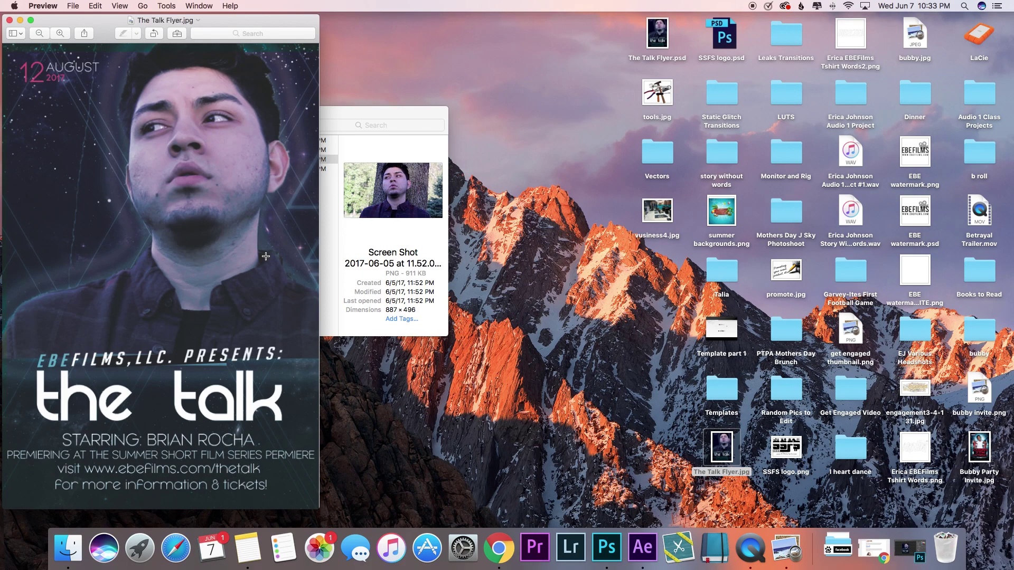
click(31, 20)
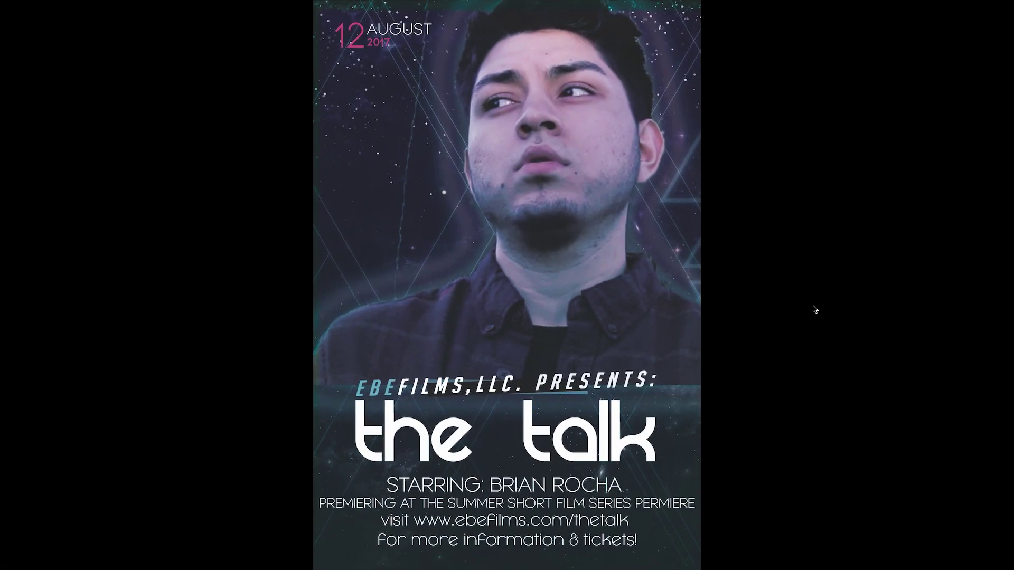